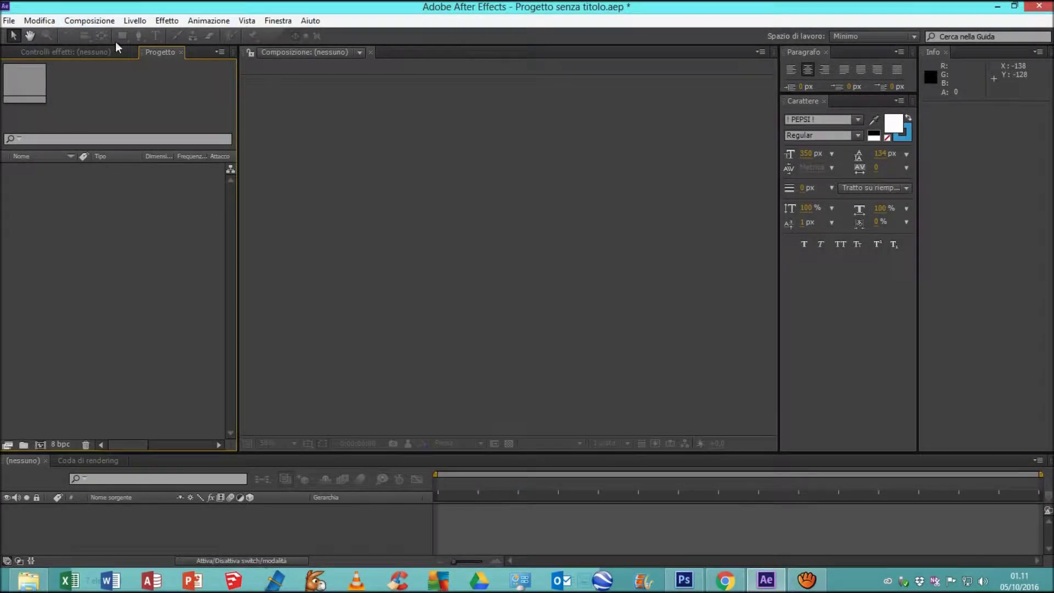
- Create a 1280×720, 29.97 fps, 10-second composition named 'intro ps + ae' (HDV 720 preset)
click(80, 21)
click(90, 35)
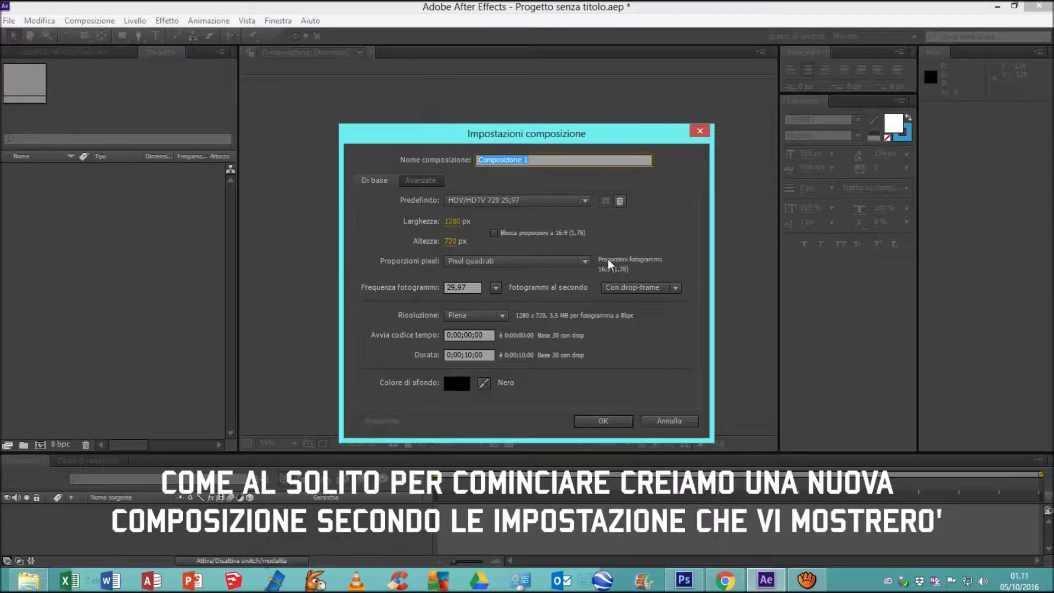
text(intro ps + ae)
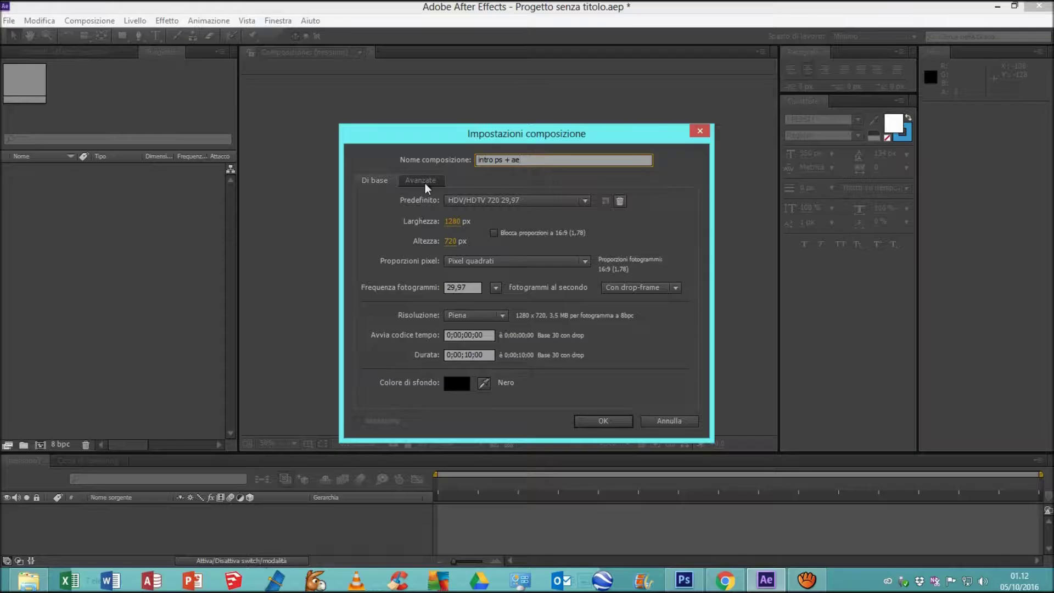
click(590, 423)
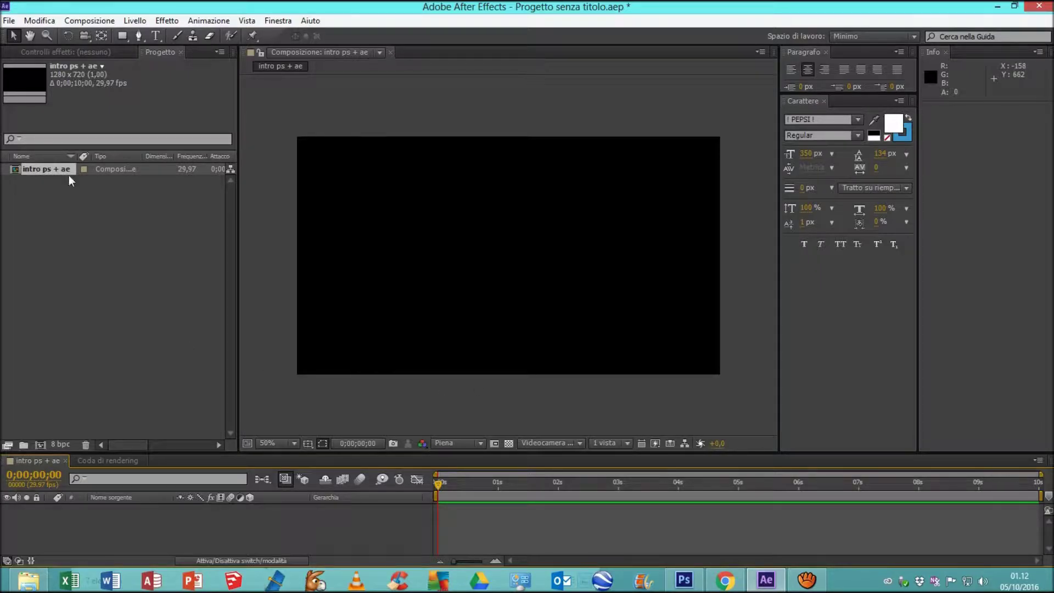
- Import SCRITTA 1–4.psd and drag all four into the intro ps + ae timeline as layers
click(9, 20)
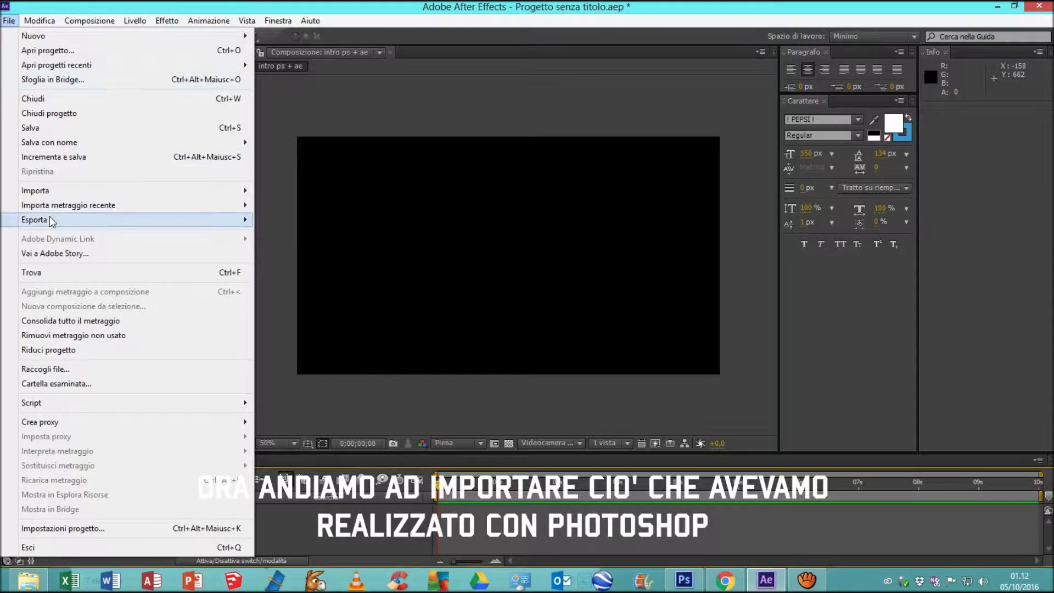
mouse_move(54, 193)
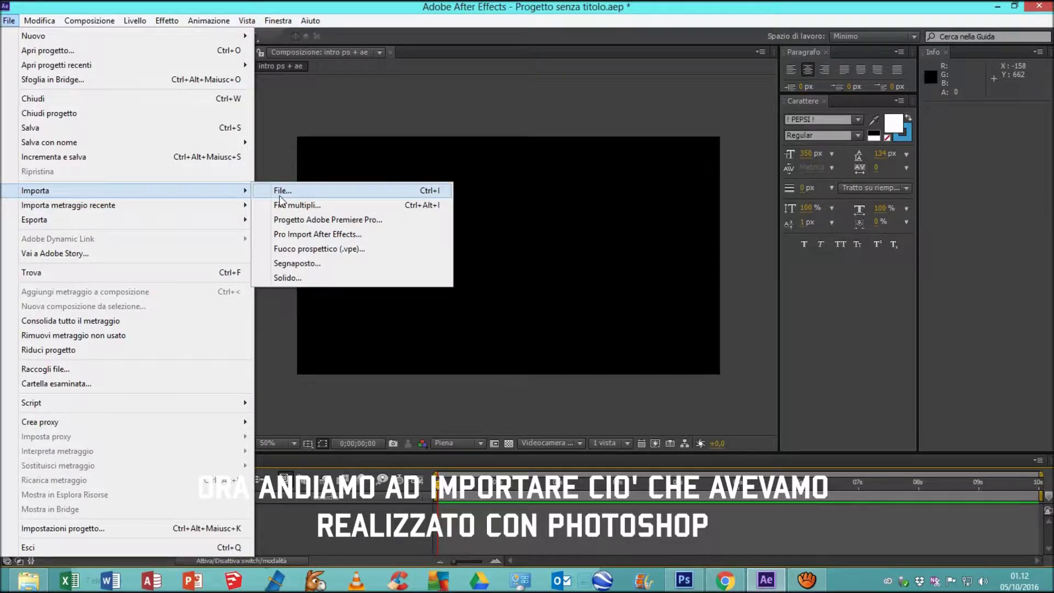
click(277, 194)
drag(346, 165, 109, 88)
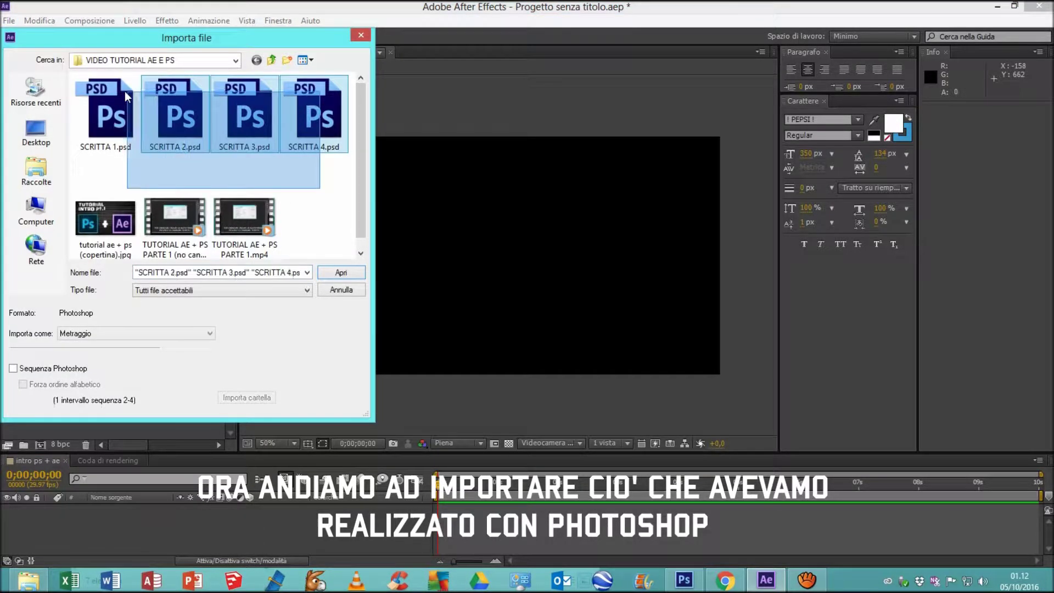
click(357, 274)
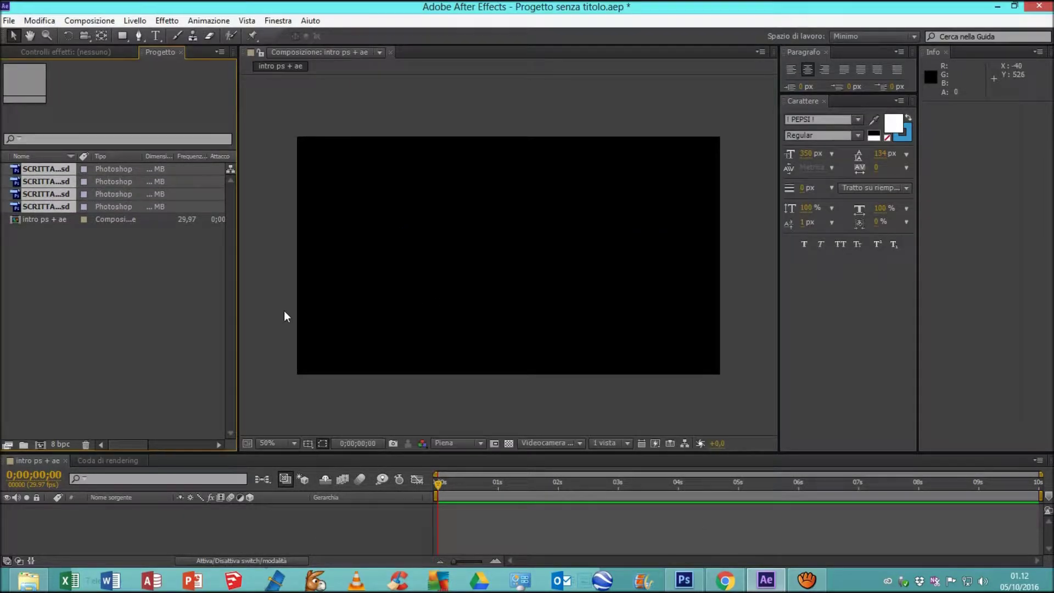
drag(148, 206, 203, 523)
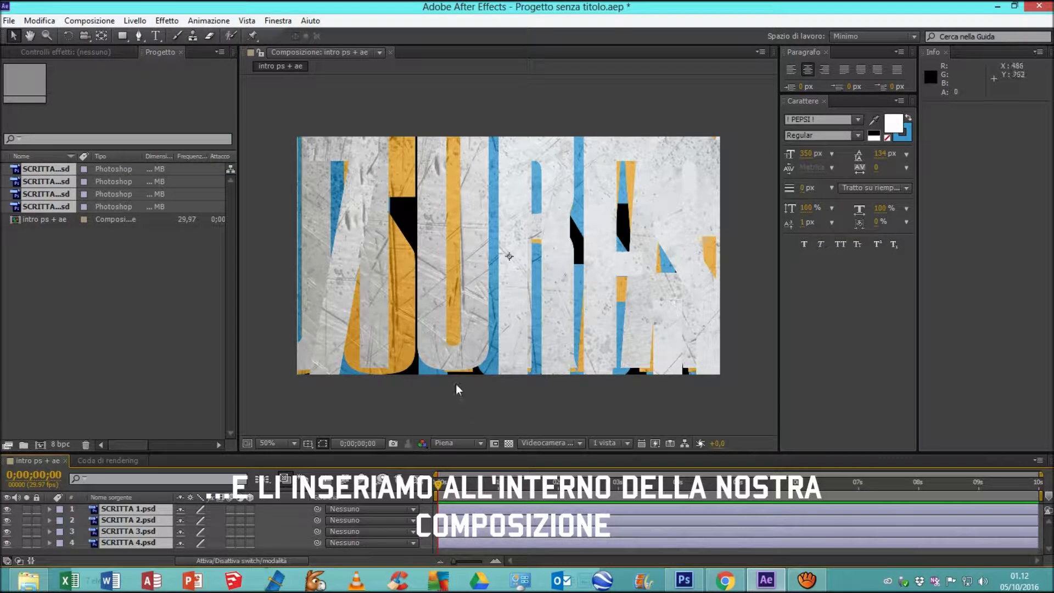
- Scale the stacked text layers down and move TEUZ DESIGN to the lower left
scroll(467, 312, down, 6)
drag(435, 307, 469, 282)
scroll(518, 269, up, 4)
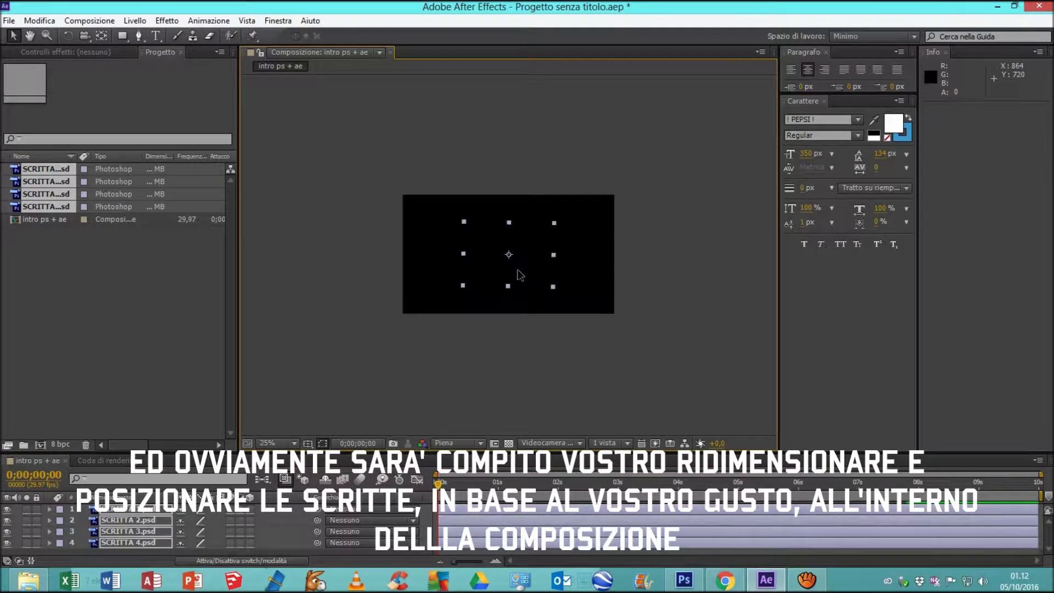
scroll(518, 270, up, 2)
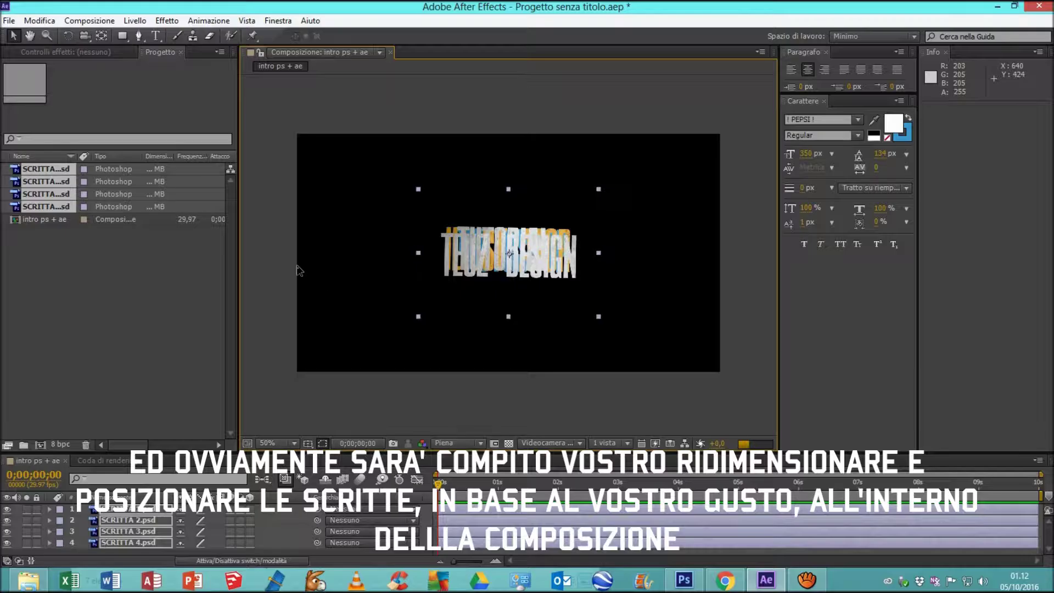
click(474, 262)
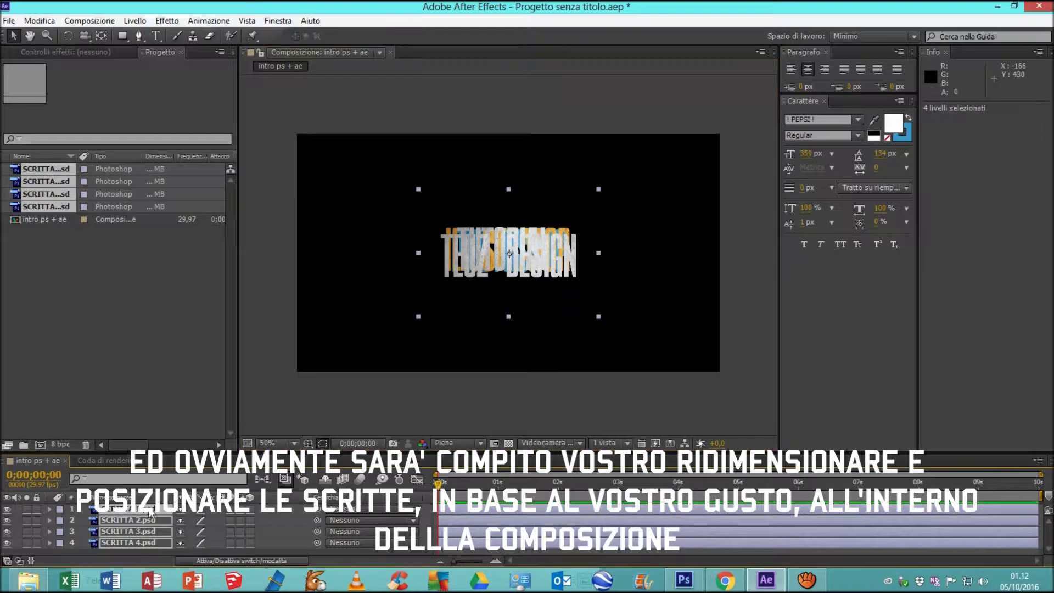
drag(473, 258, 365, 328)
- Place ILLUSTRATOR upper right and PHOTOSHOP lower right, and push TUTORIAL out of frame left
drag(424, 242, 315, 190)
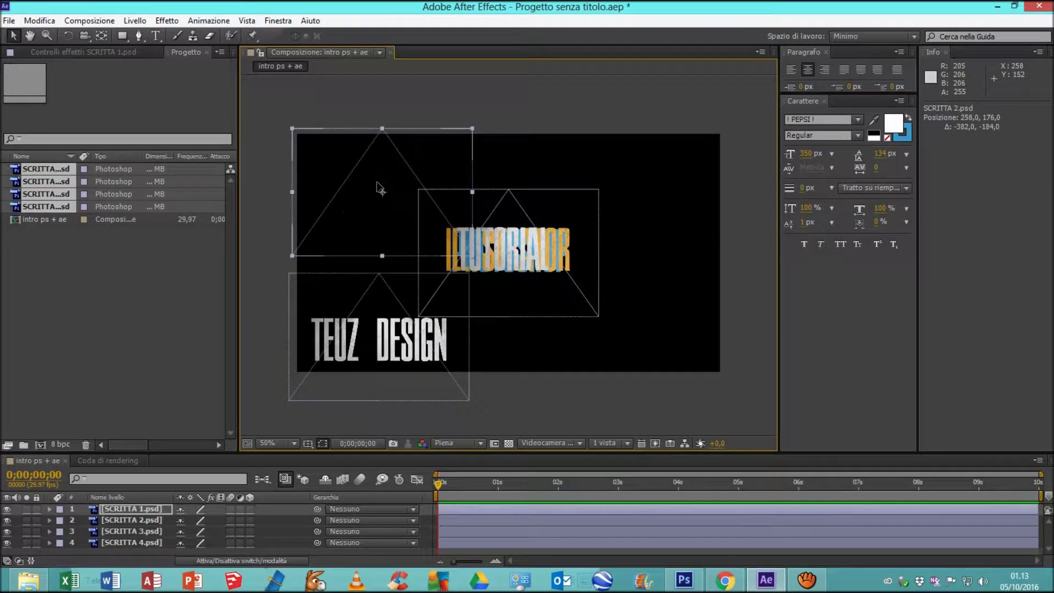
drag(450, 260, 582, 171)
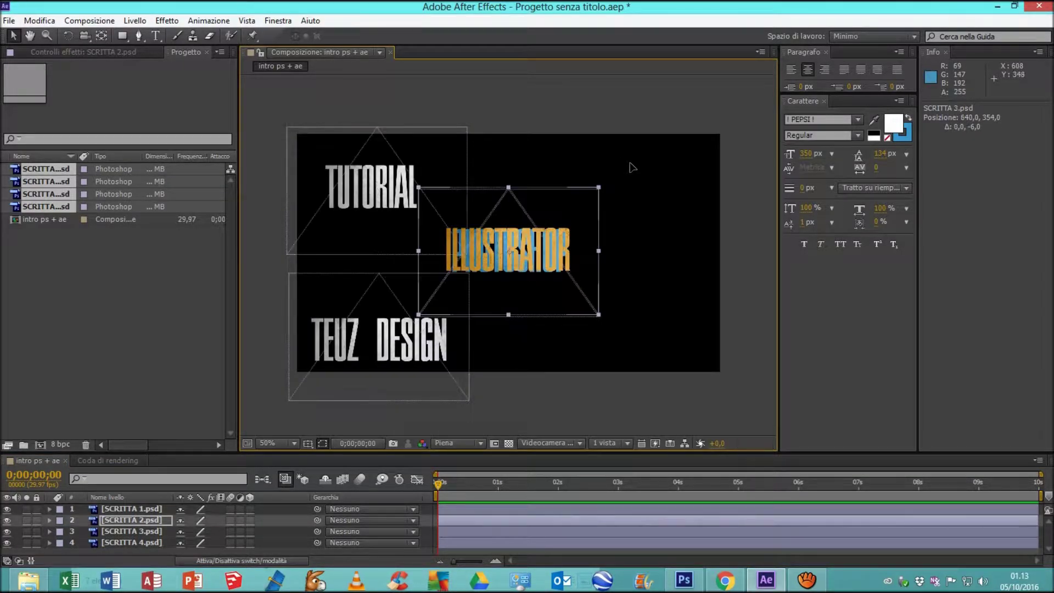
click(571, 301)
drag(571, 301, 620, 330)
drag(361, 194, 364, 196)
drag(219, 196, 264, 193)
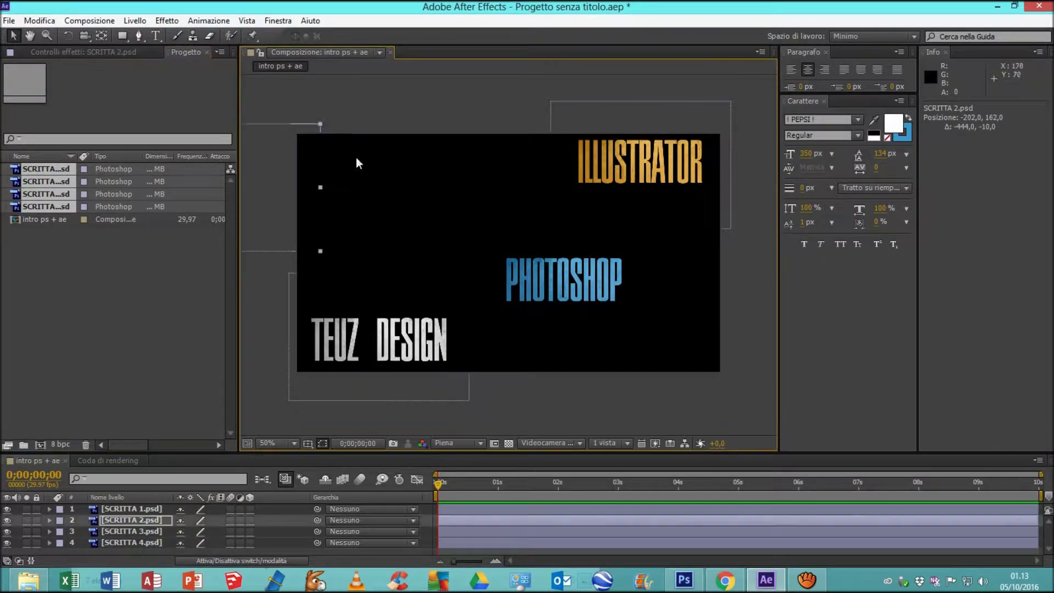
- Center and enlarge ILLUSTRATOR, then move it up out of the frame
key(comma)
drag(574, 208, 502, 229)
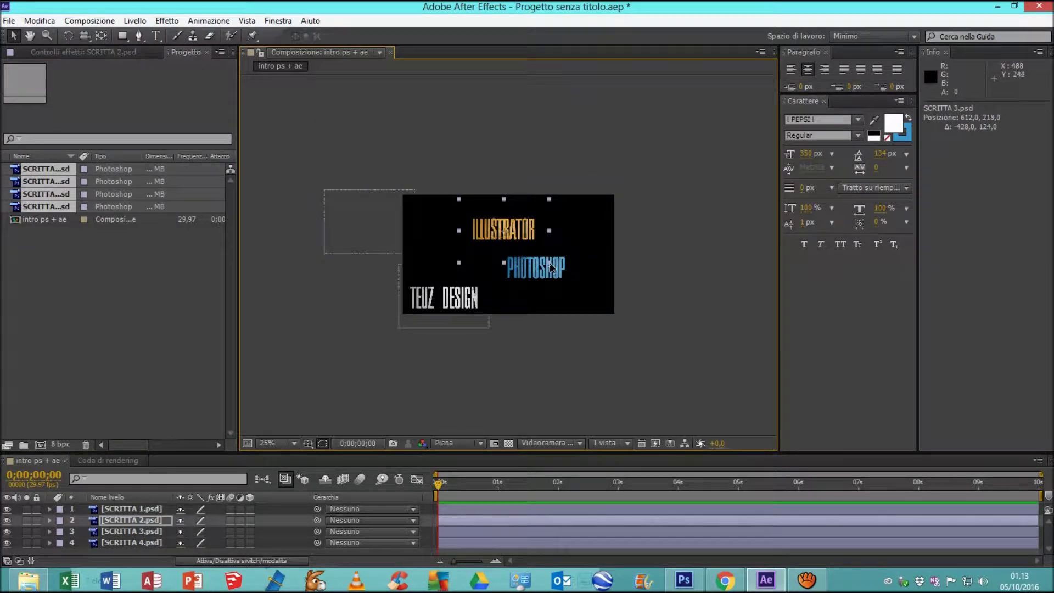
click(452, 268)
click(455, 266)
drag(456, 262, 433, 282)
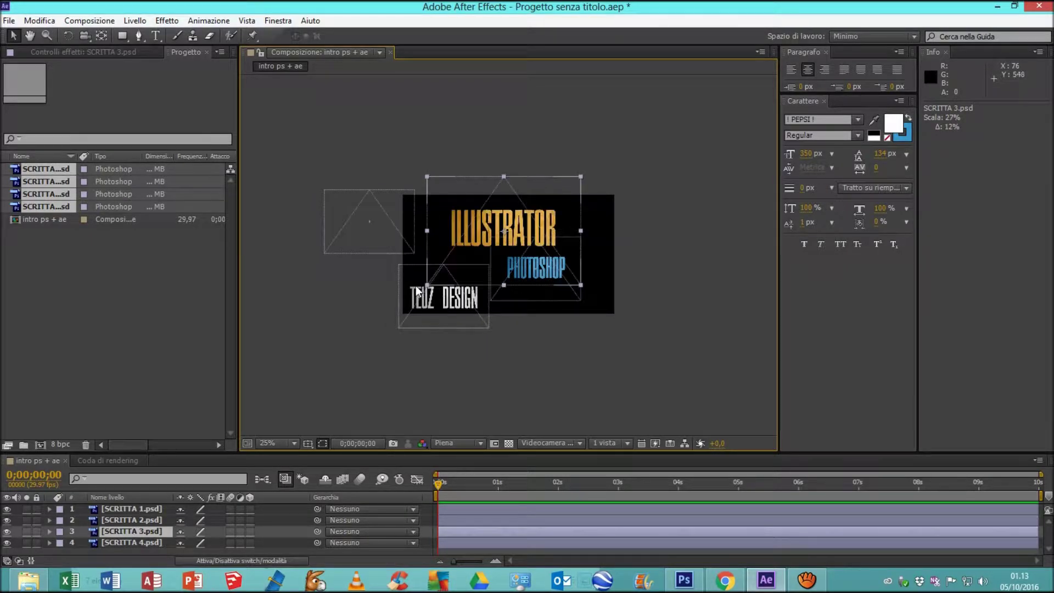
mouse_move(481, 211)
mouse_down()
mouse_move(446, 175)
mouse_move(450, 162)
mouse_up()
- Move the PHOTOSHOP text off the frame to sit below it
click(535, 269)
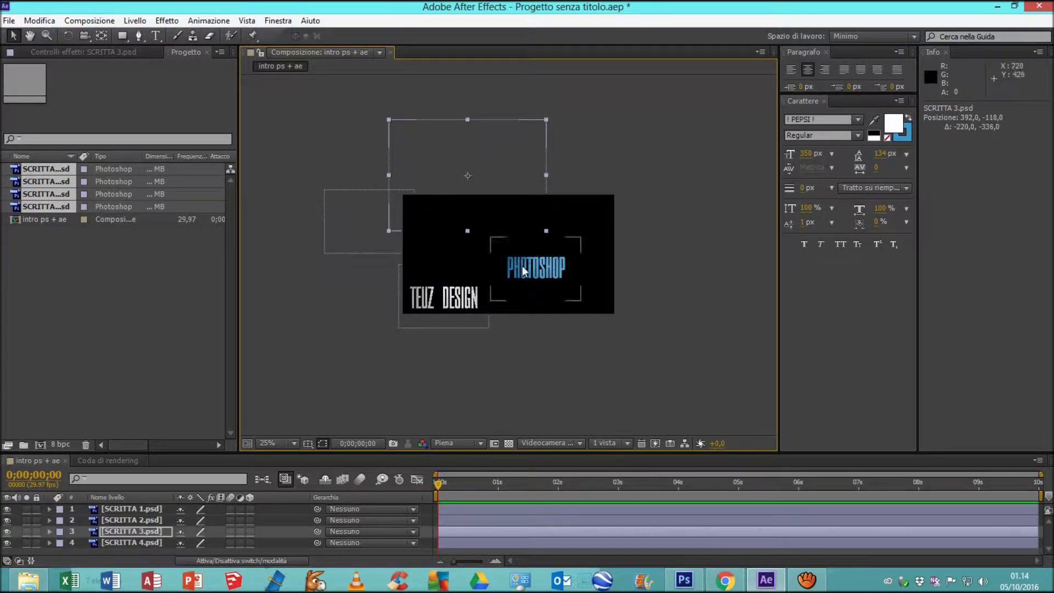
drag(536, 269, 501, 219)
drag(429, 165, 420, 154)
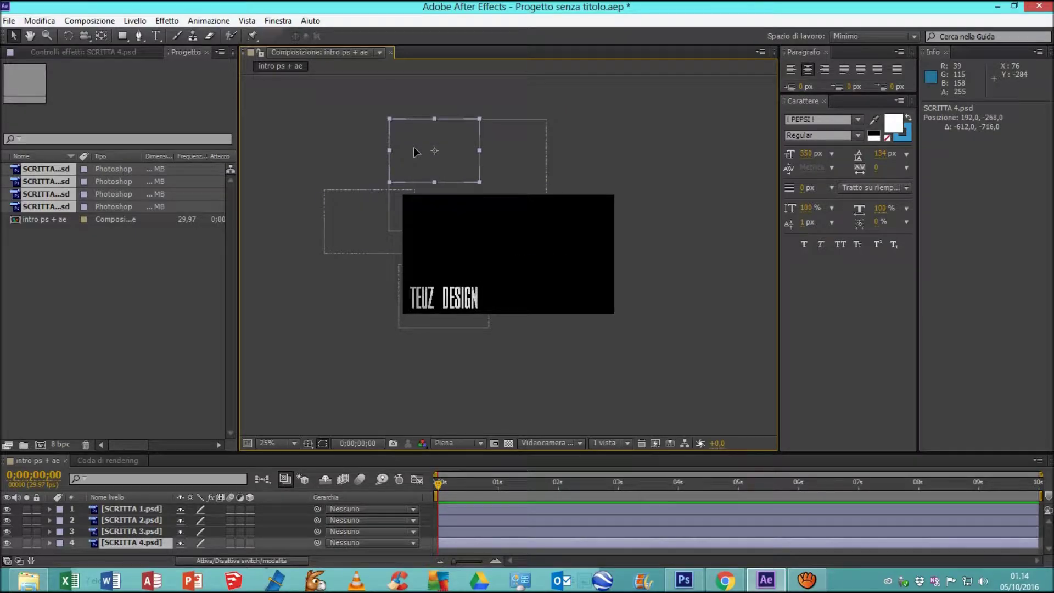
drag(481, 191, 518, 214)
drag(380, 109, 511, 329)
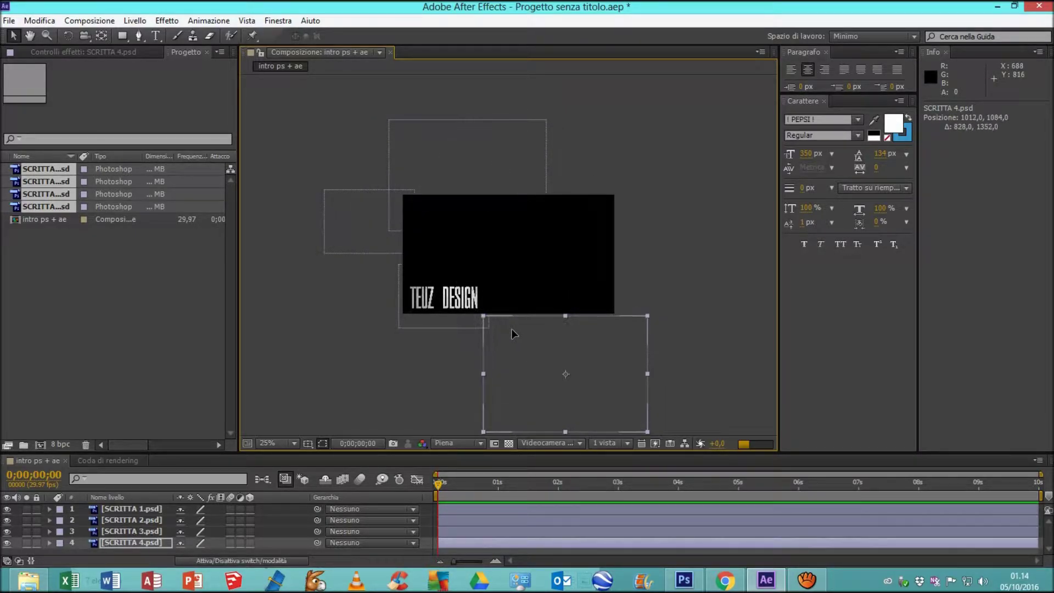
mouse_move(512, 333)
mouse_down()
mouse_move(515, 284)
mouse_move(515, 342)
mouse_up()
- Move TEUZ DESIGN off the frame's right edge and deselect all layers
drag(492, 305, 662, 303)
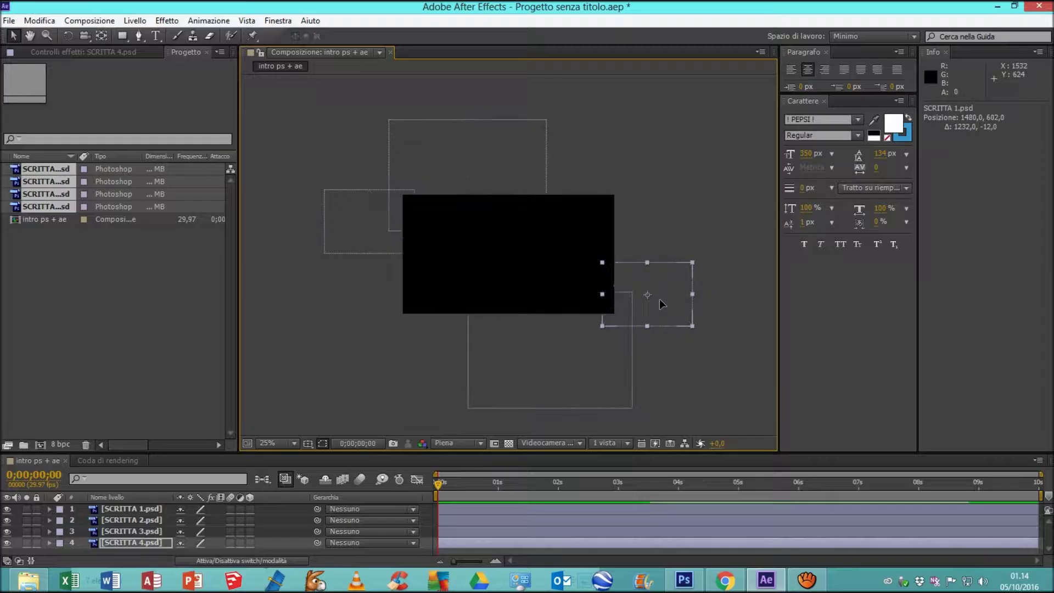
drag(662, 303, 666, 306)
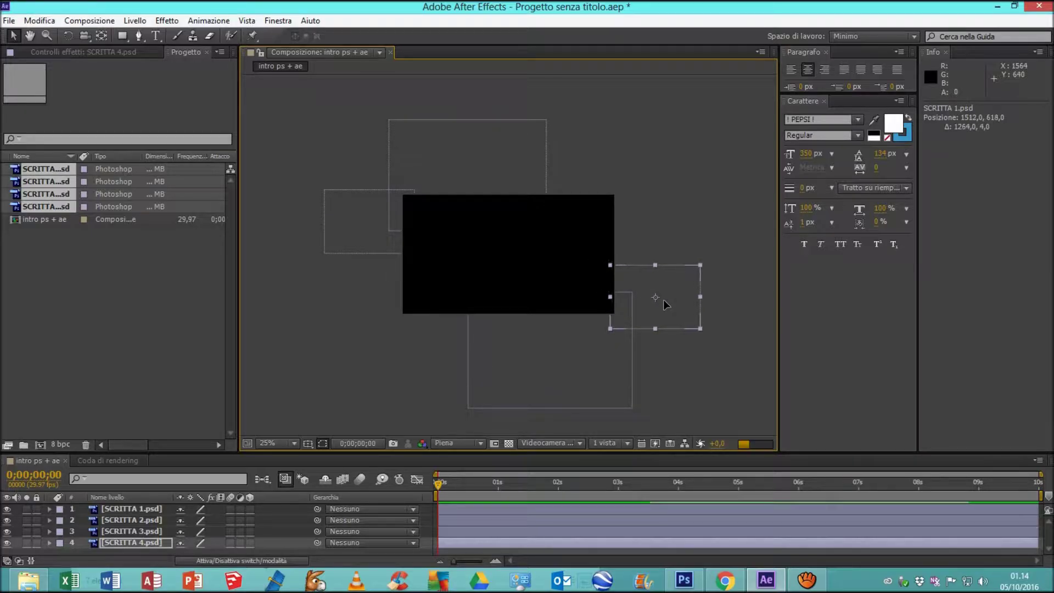
click(658, 202)
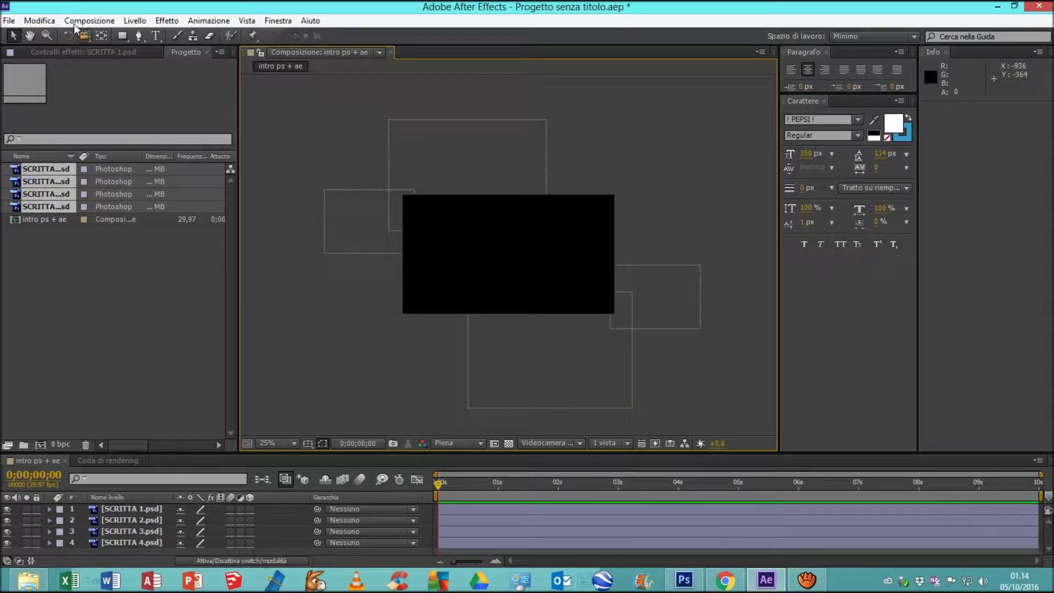
- Start a file import and browse from the Desktop into the DOCUMENTI folder
click(17, 21)
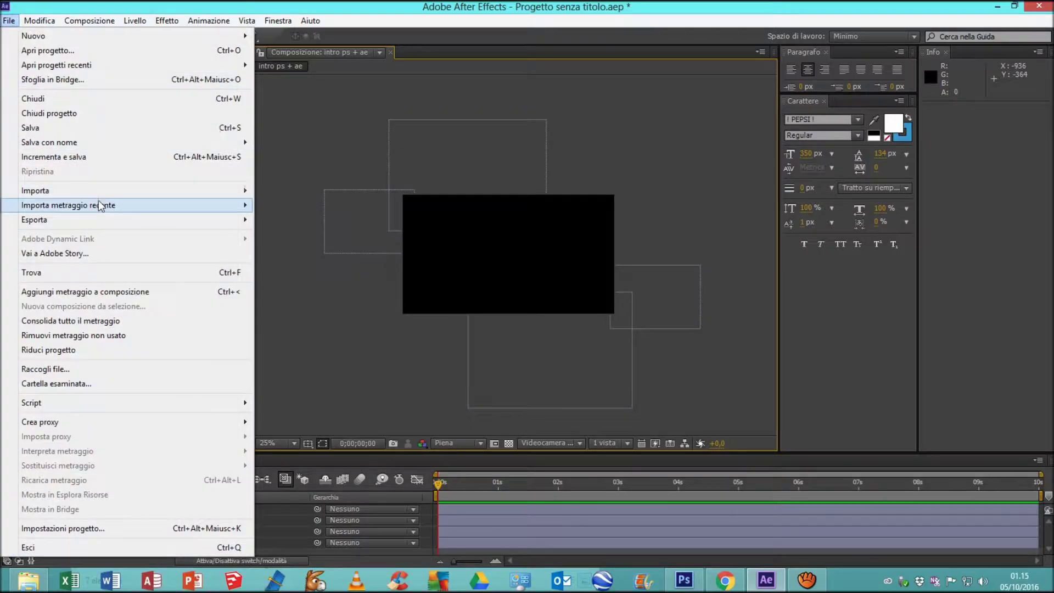
mouse_move(104, 192)
click(275, 190)
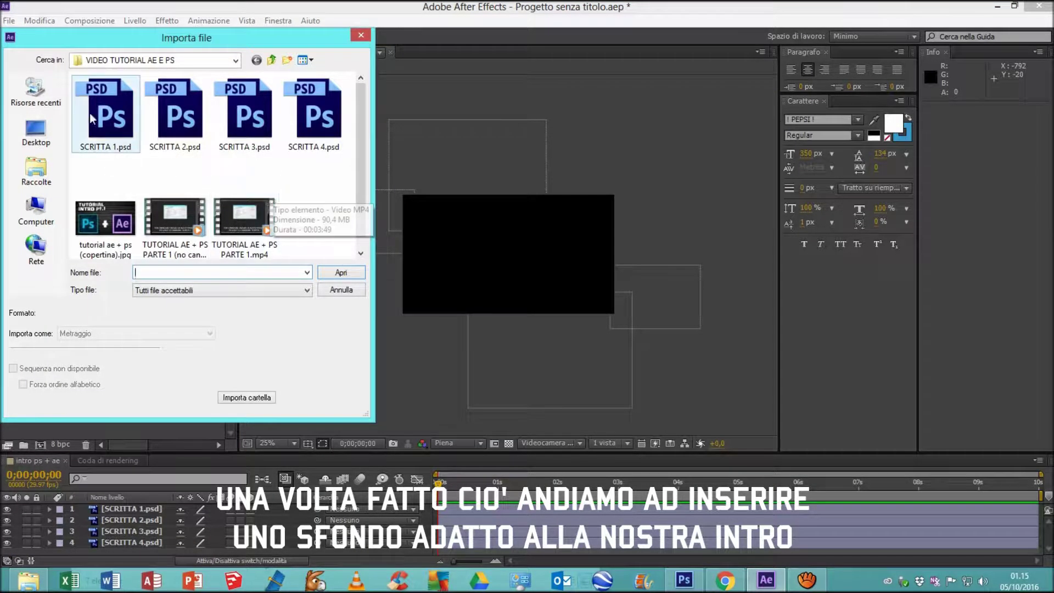
click(34, 135)
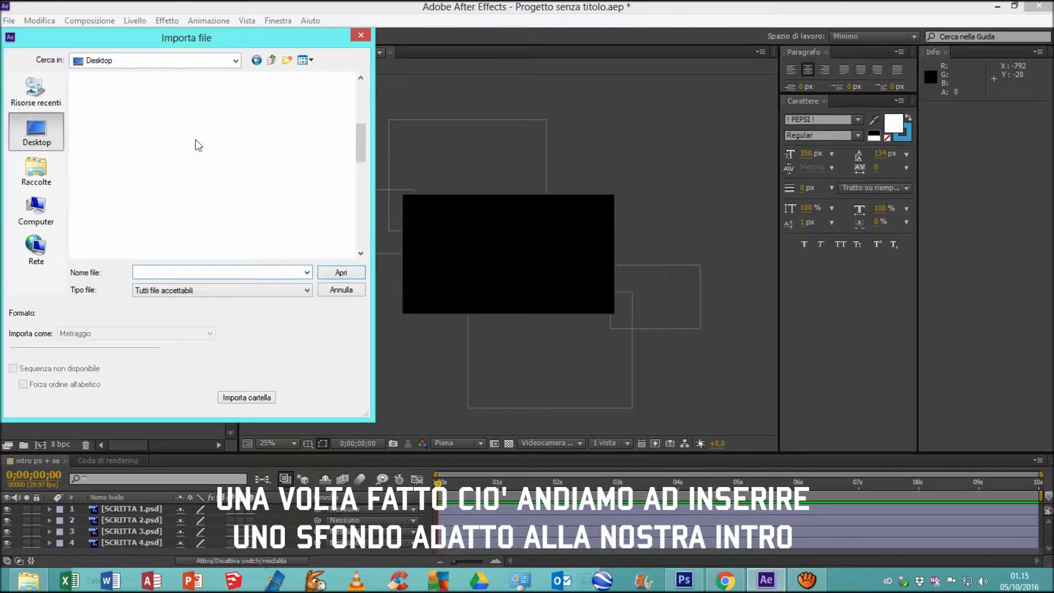
scroll(197, 143, down, 3)
click(156, 209)
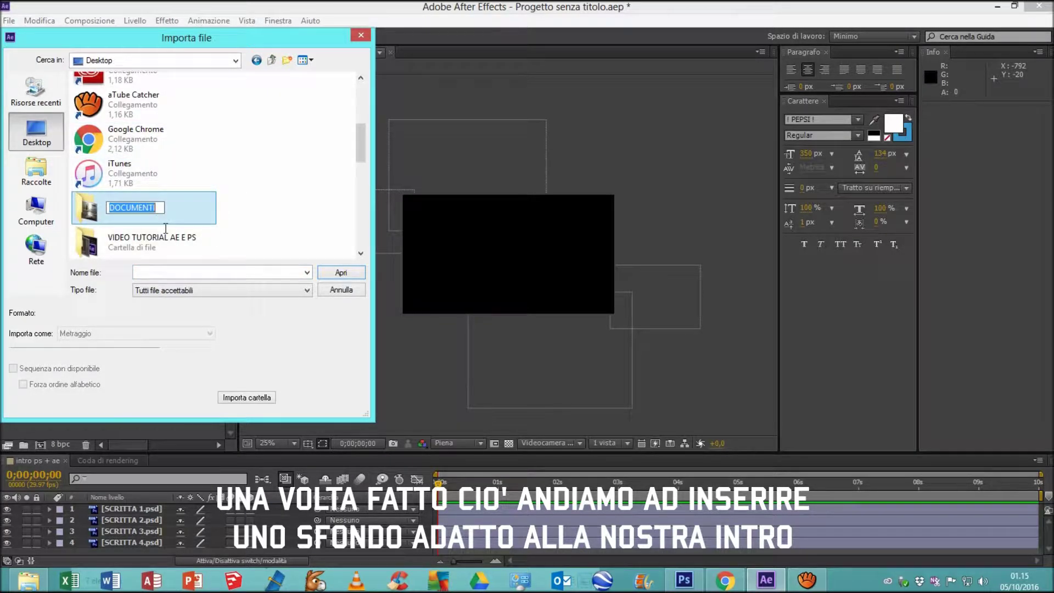
click(337, 277)
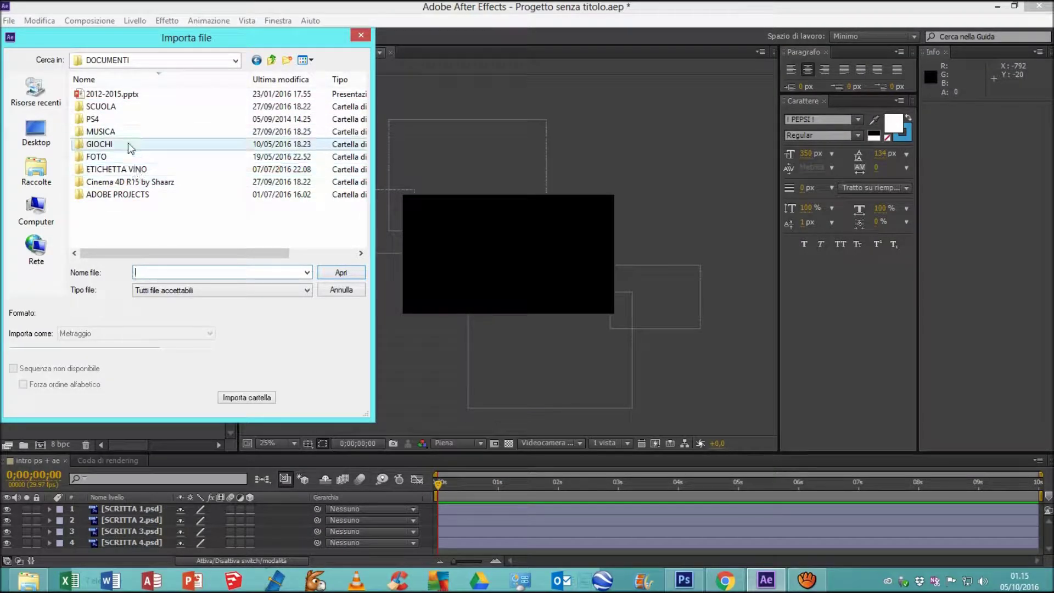
- Go into ADOBE PROJECTS > BACKGROUND and import the black_textures wallpaper JPEG
double_click(141, 194)
click(167, 107)
click(169, 108)
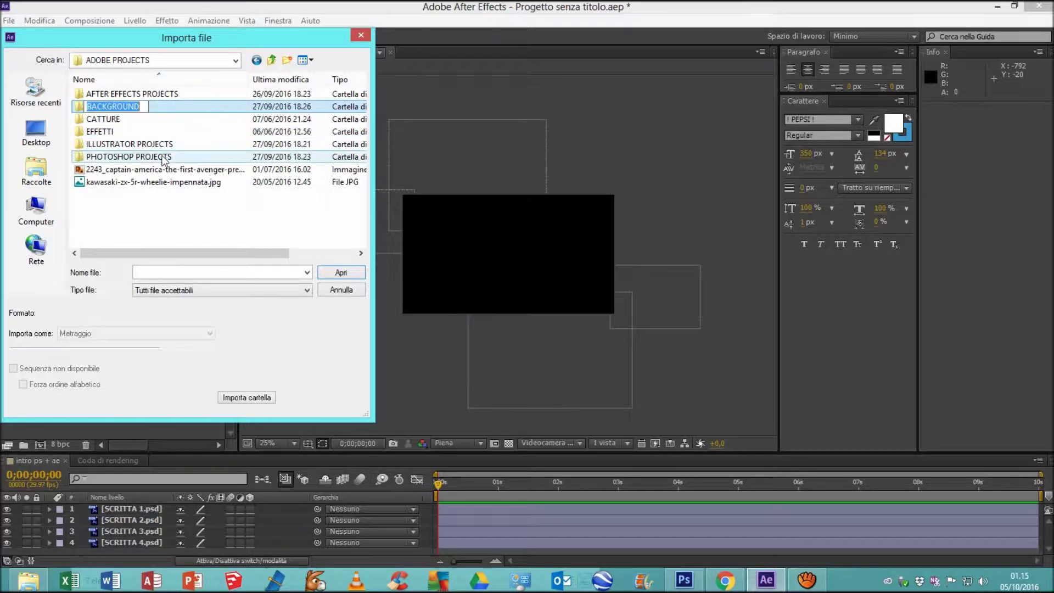
click(135, 214)
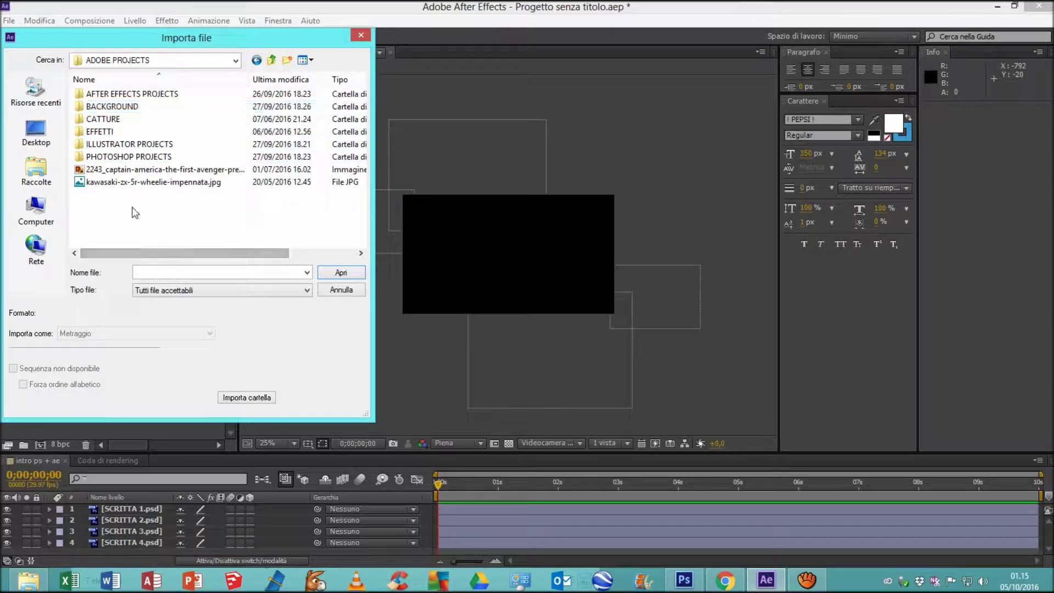
double_click(141, 105)
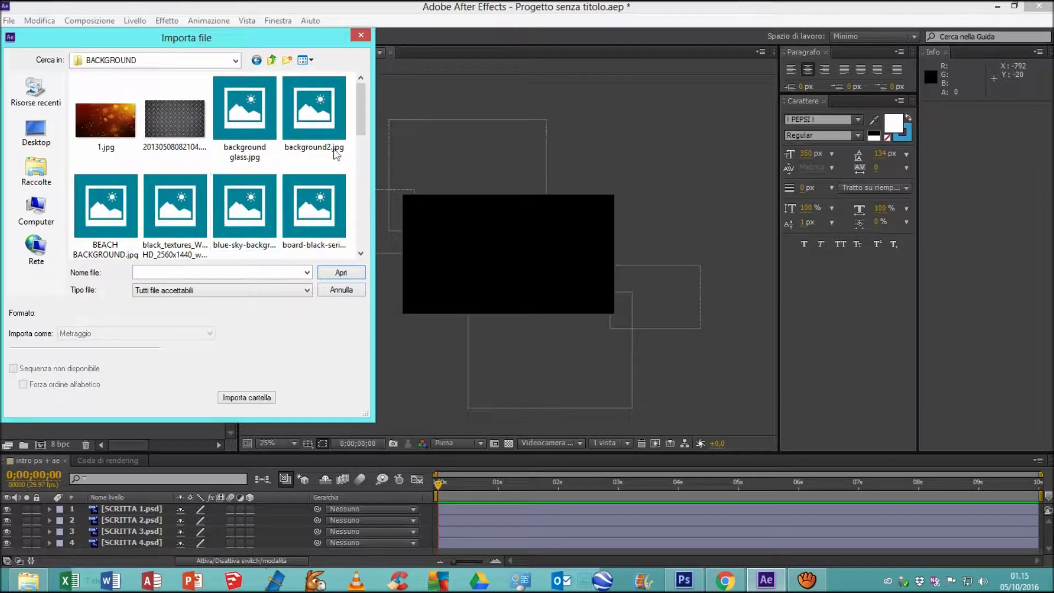
drag(360, 121, 358, 146)
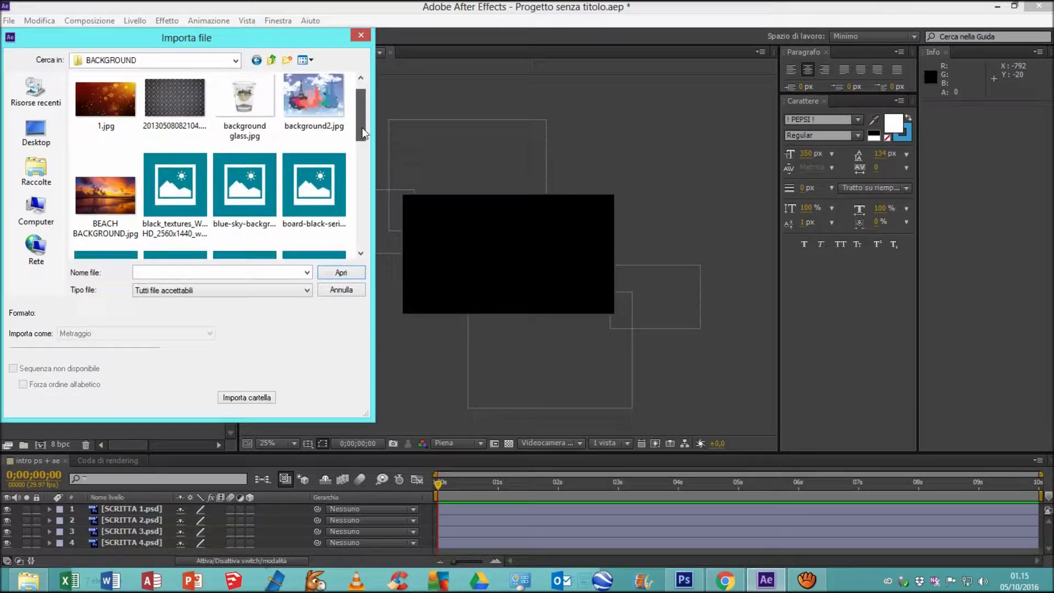
drag(358, 146, 358, 156)
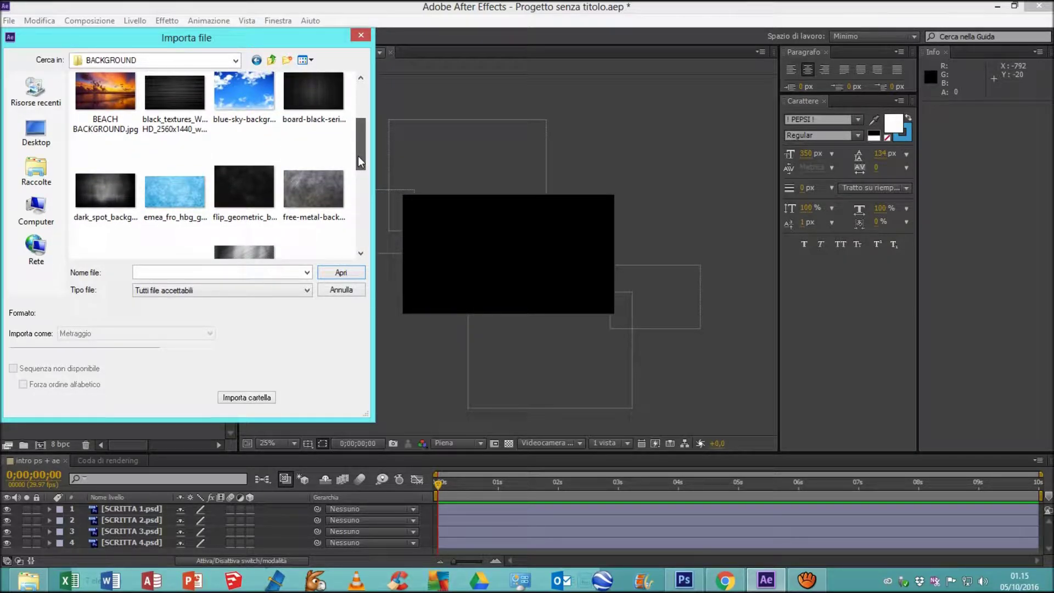
click(175, 92)
click(336, 273)
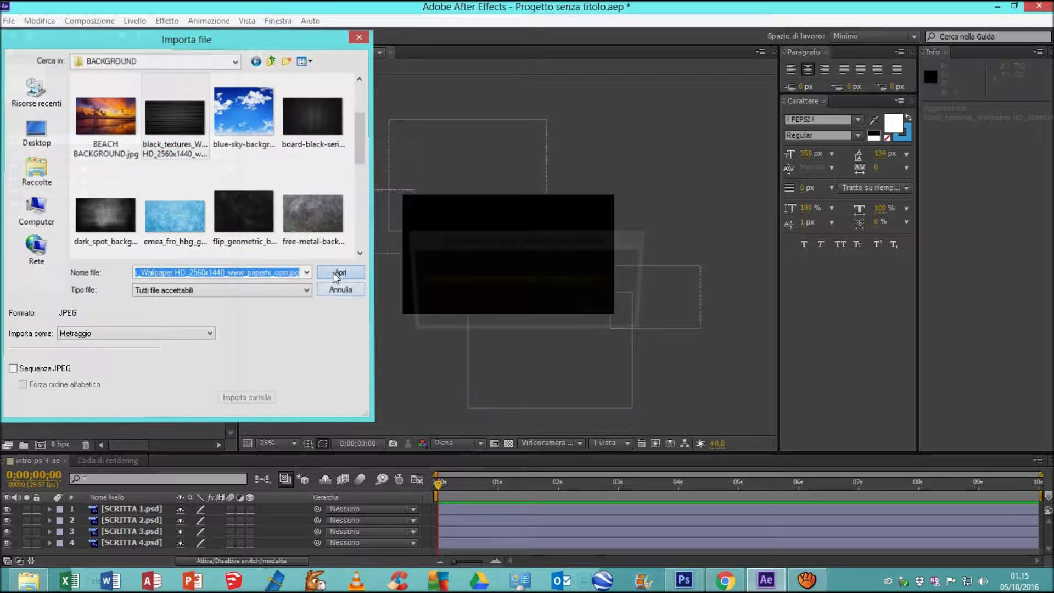
- Place black_textures beneath the text layers and scale it to 51% to fill the frame
drag(77, 231, 295, 545)
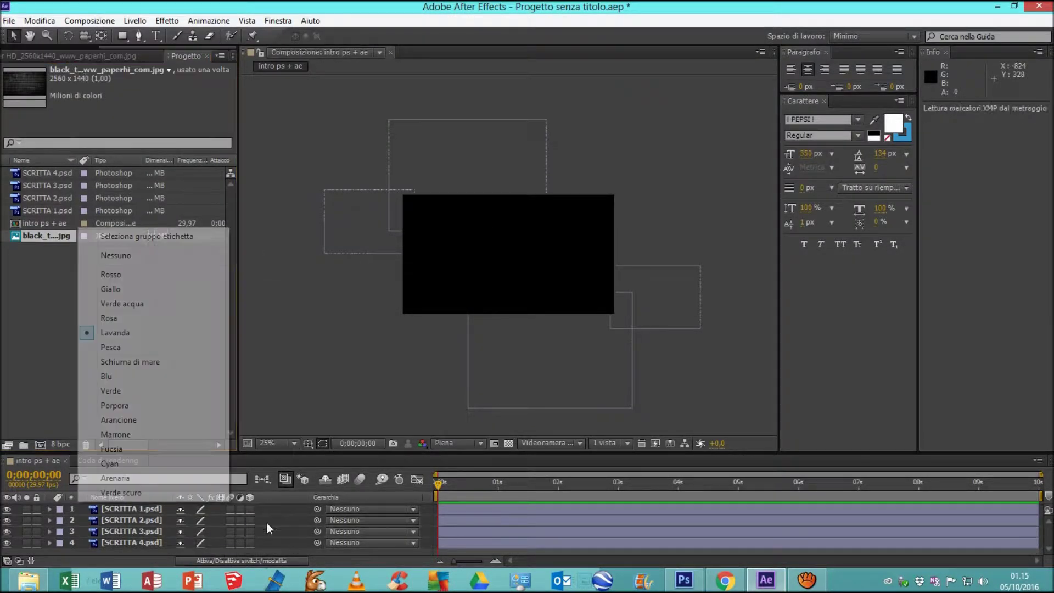
click(33, 339)
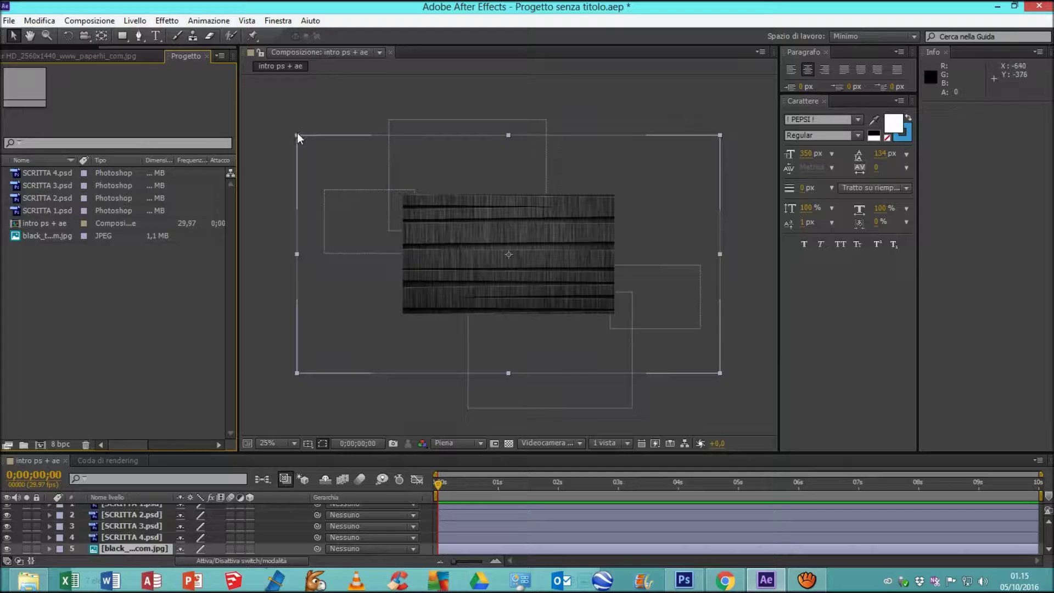
drag(299, 136, 390, 209)
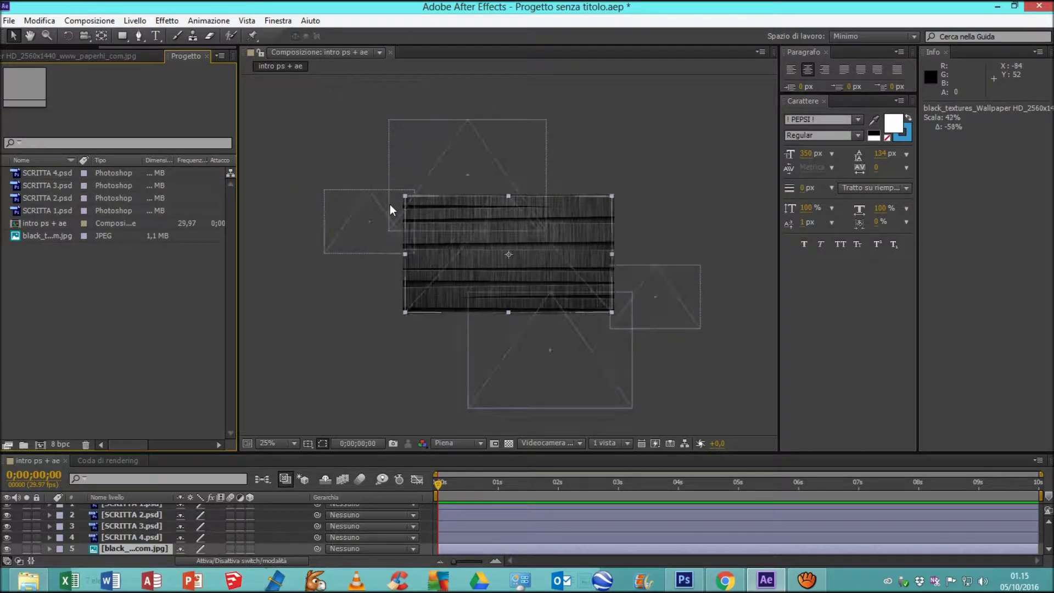
drag(390, 209, 377, 200)
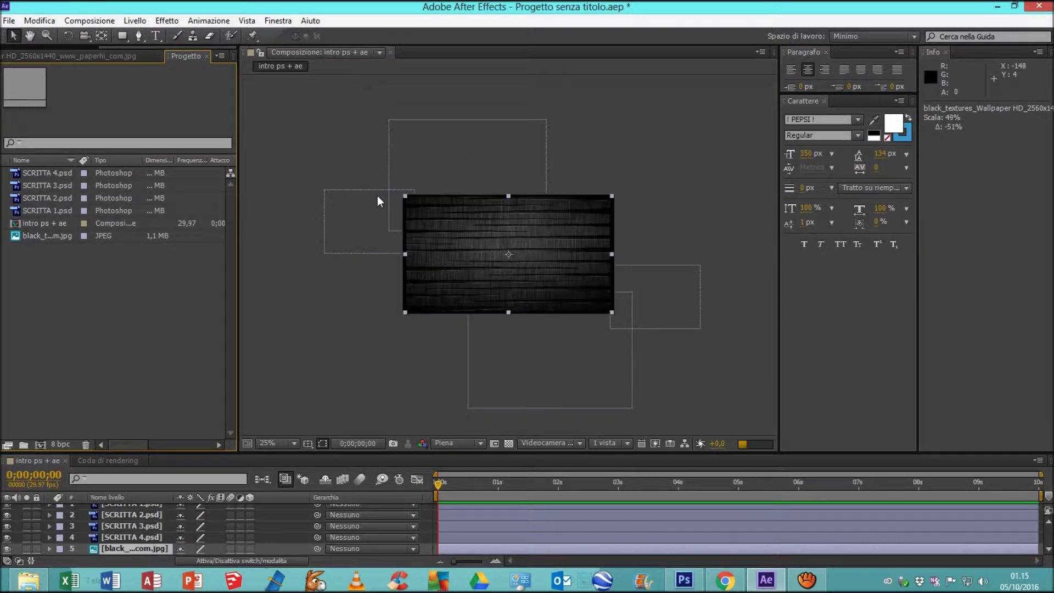
drag(376, 196, 375, 194)
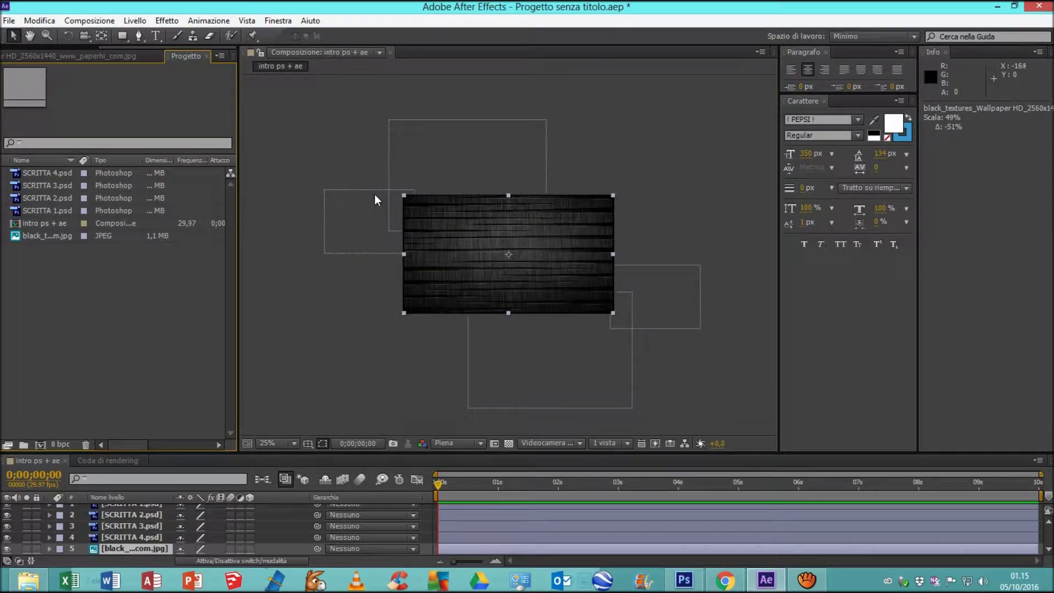
drag(375, 195, 341, 129)
click(342, 131)
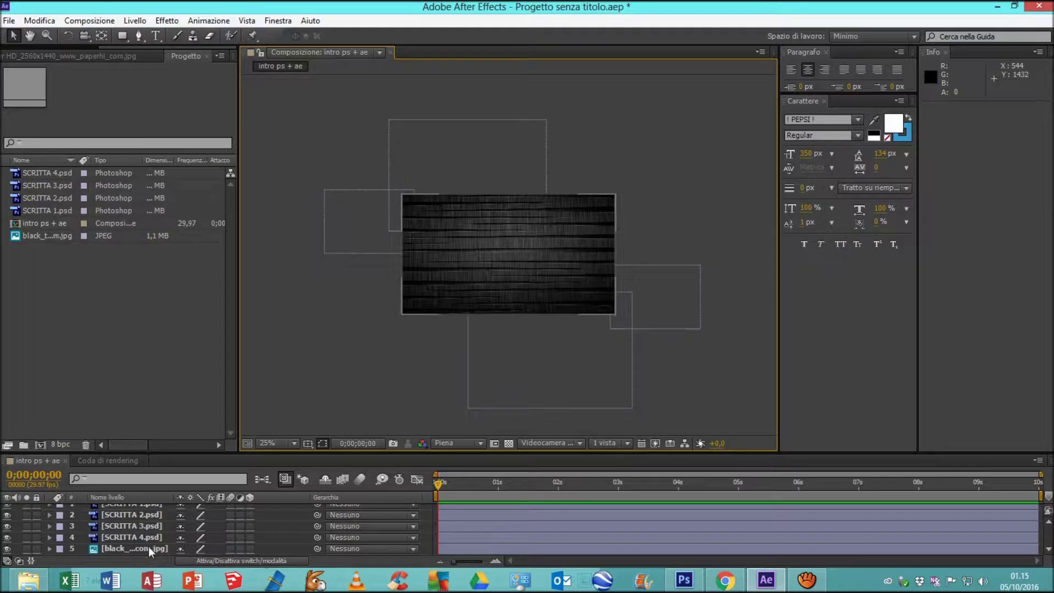
scroll(149, 532, up, 1)
click(150, 510)
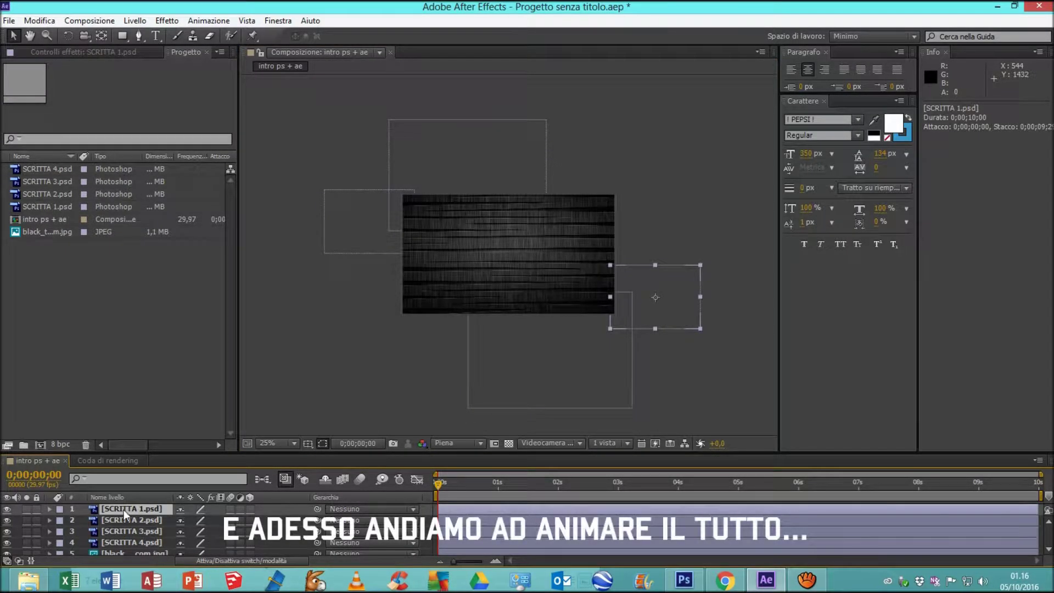
- Enlarge the timeline, zoom to 50%, and set a SCRITTA 1 Position keyframe at 0 s
drag(125, 453, 136, 392)
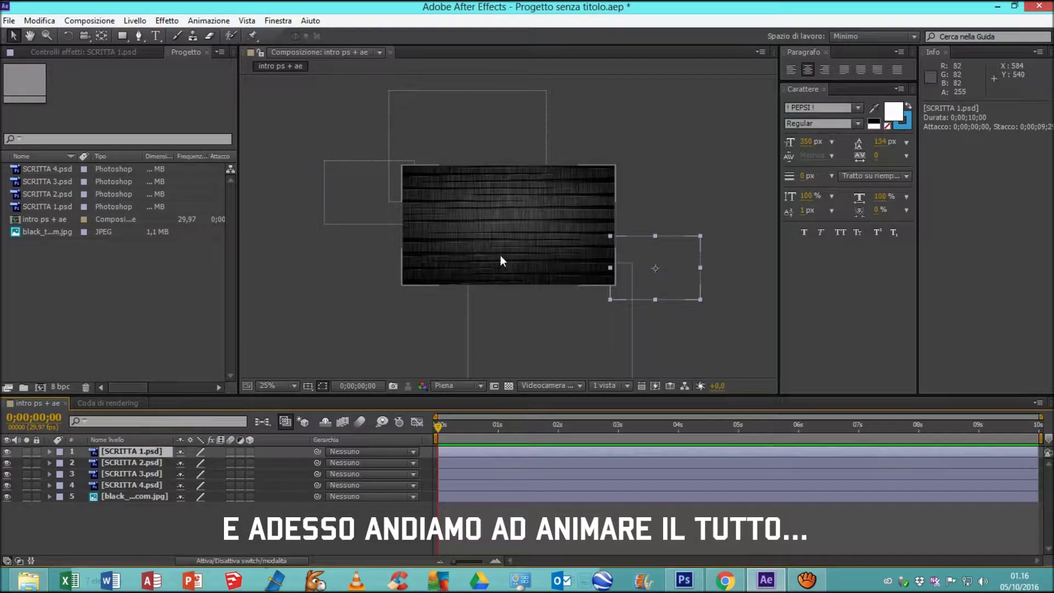
key(period)
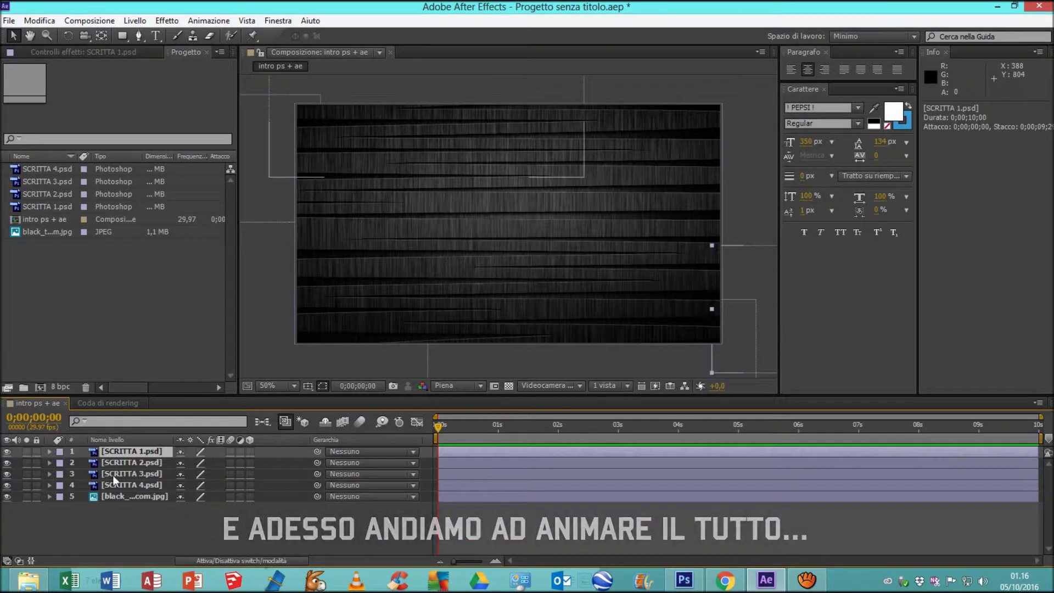
click(48, 451)
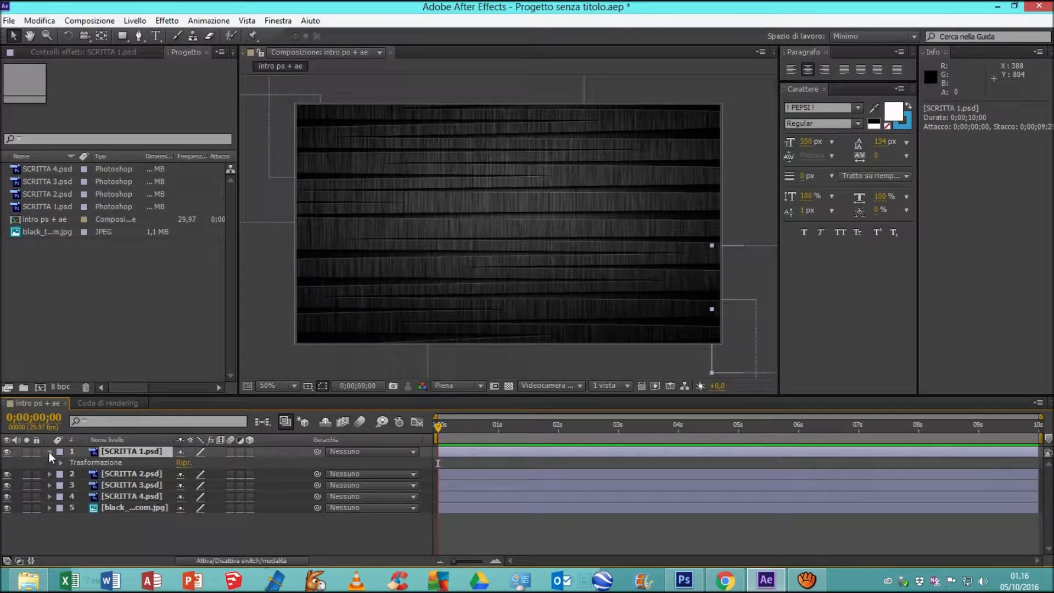
click(60, 462)
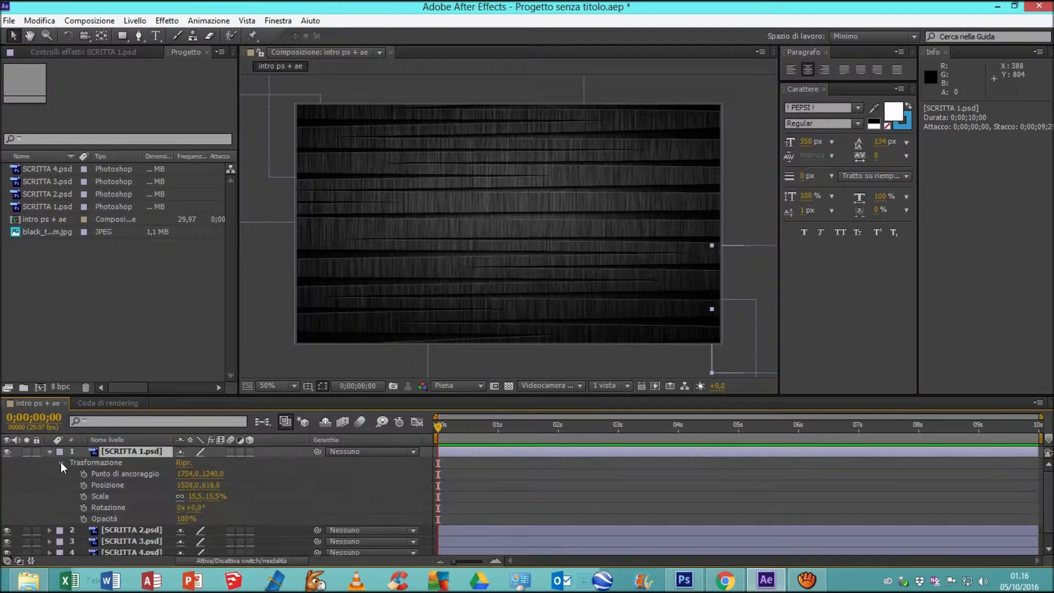
click(83, 486)
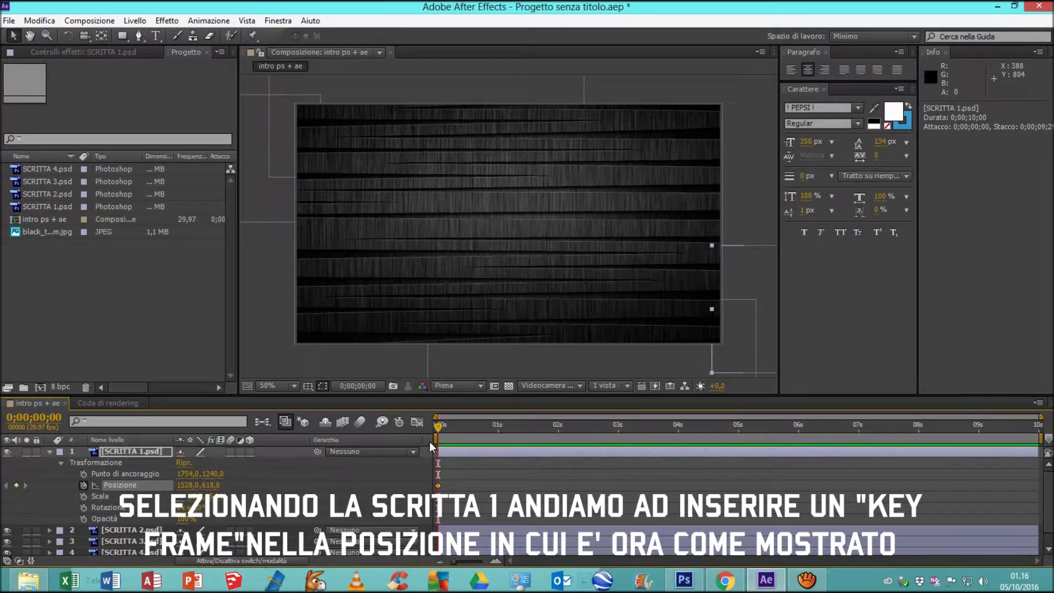
- At 1 s, slide TEUZ DESIGN straight left to the lower left and Easy Ease both keyframes
mouse_move(437, 428)
mouse_down()
mouse_move(500, 423)
mouse_move(490, 426)
mouse_up()
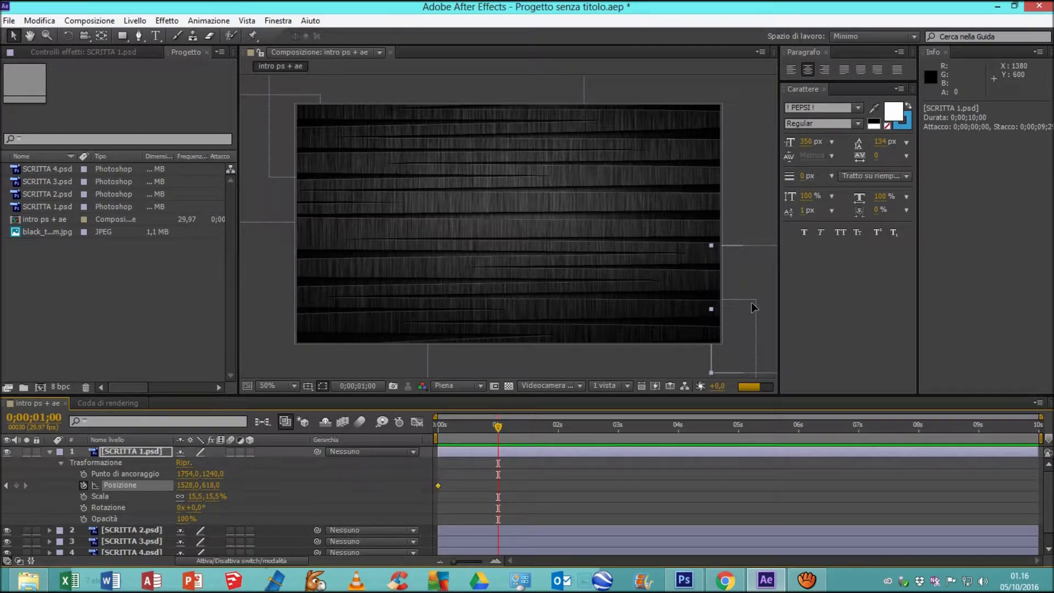
drag(721, 309, 346, 306)
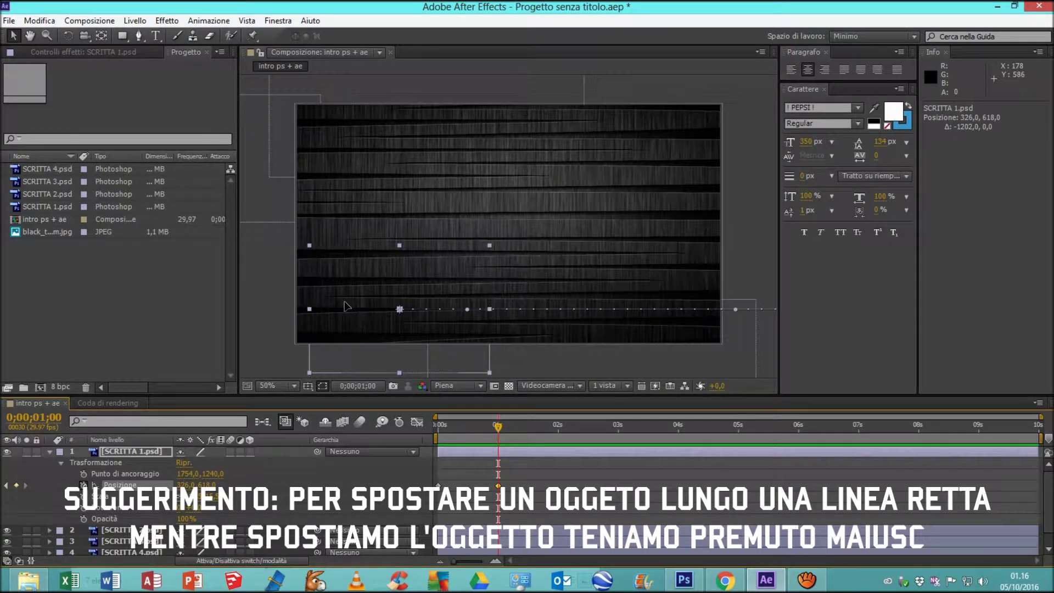
drag(346, 306, 333, 306)
click(264, 267)
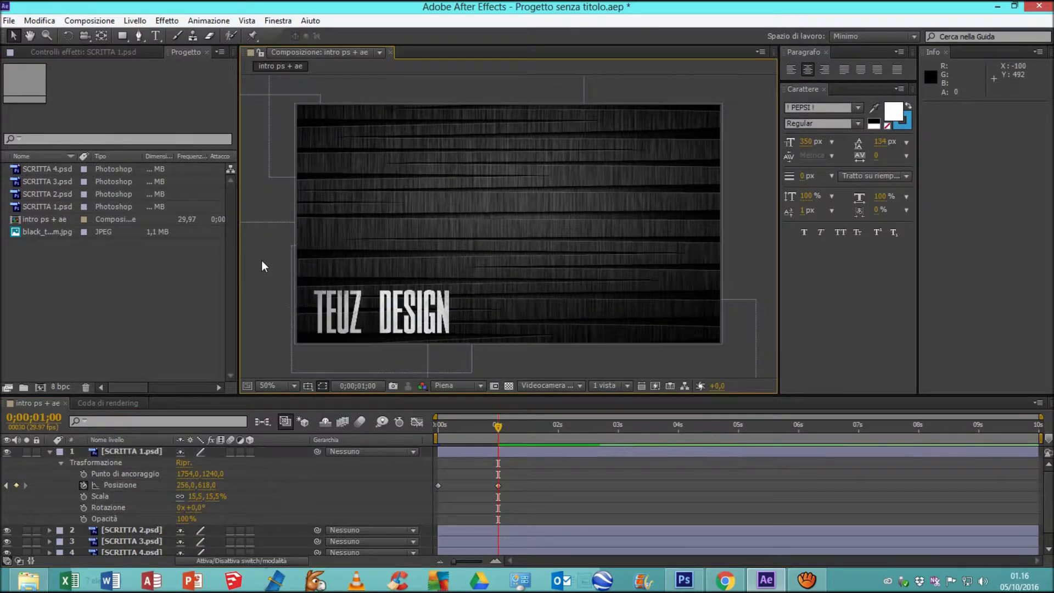
click(438, 487)
drag(425, 493, 424, 489)
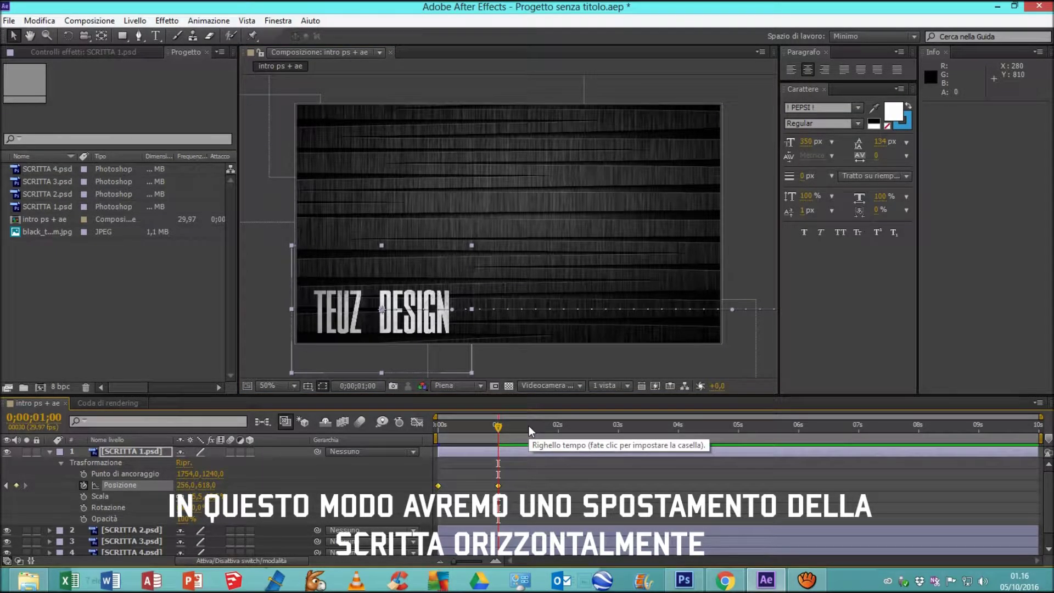
key(F9)
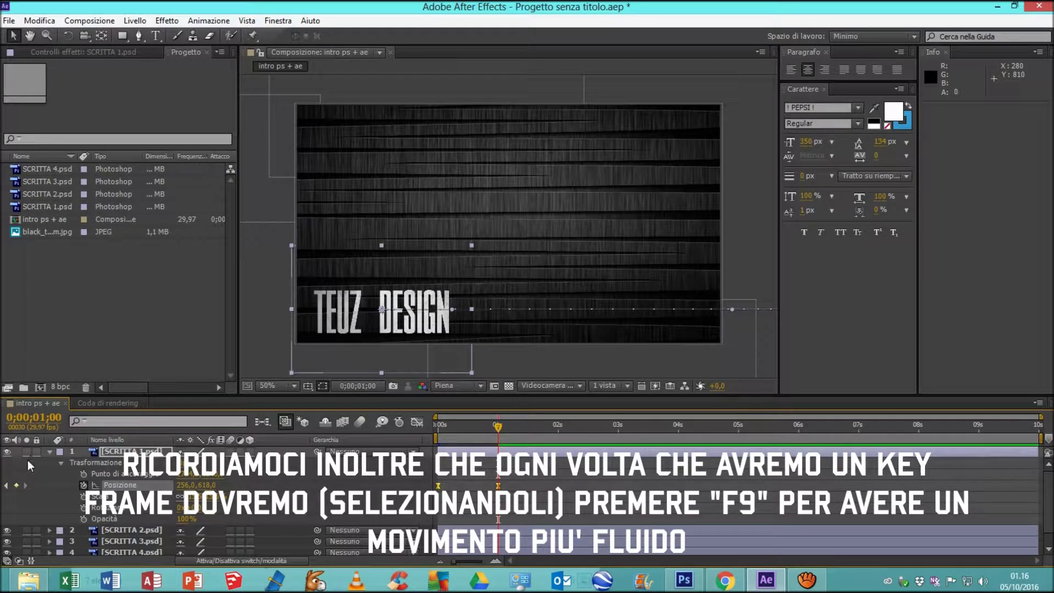
click(49, 451)
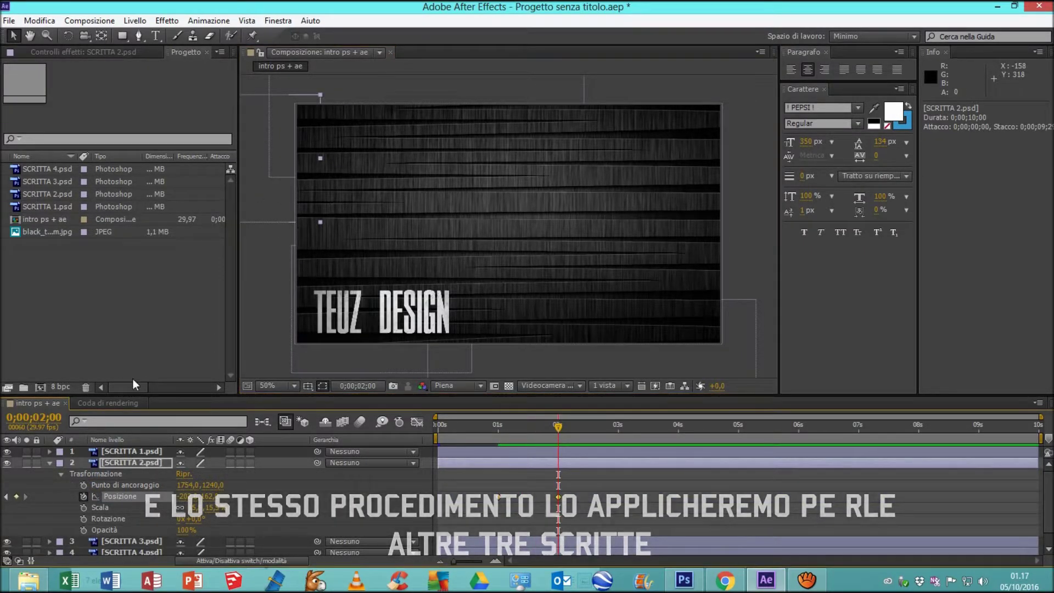
- Slide the TUTORIAL text into the frame at 2 s
drag(306, 175, 705, 184)
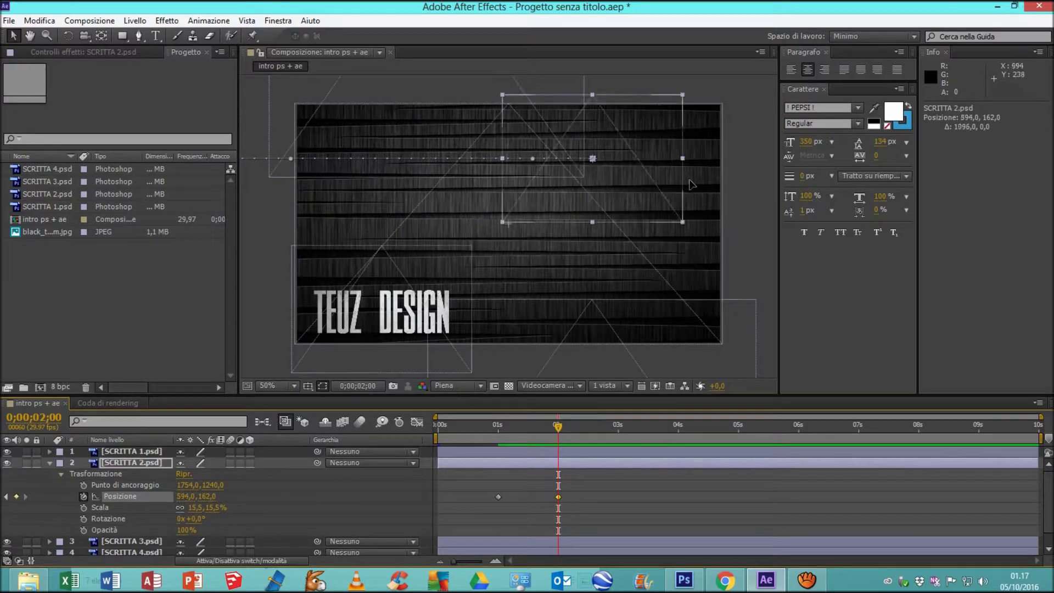
click(736, 248)
click(443, 499)
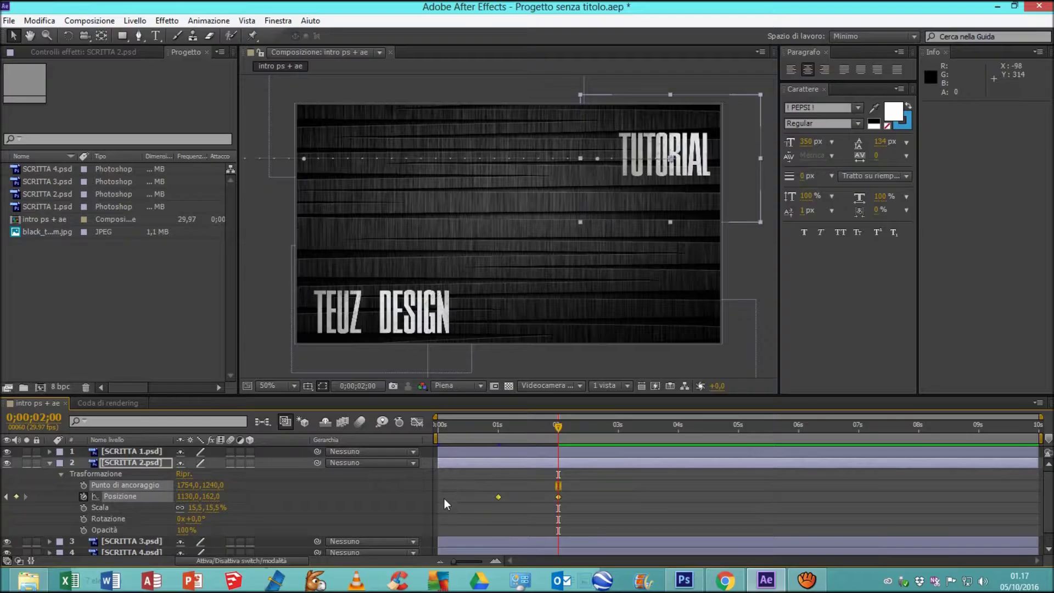
- Keyframe ILLUSTRATOR dropping down into frame from 2 s to 3 s, with Easy Ease
click(50, 463)
click(50, 473)
click(61, 485)
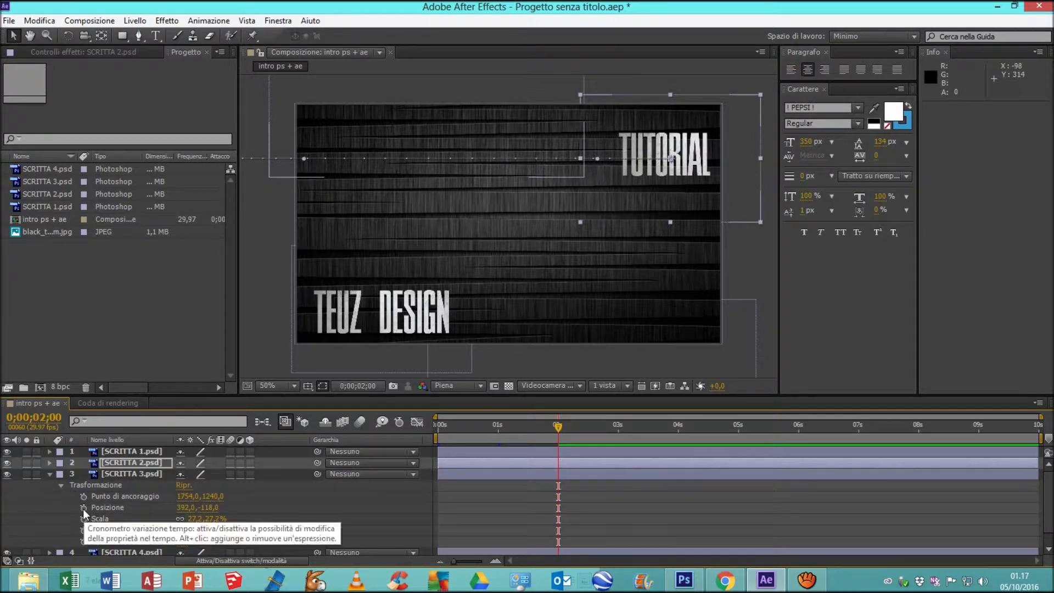
click(95, 476)
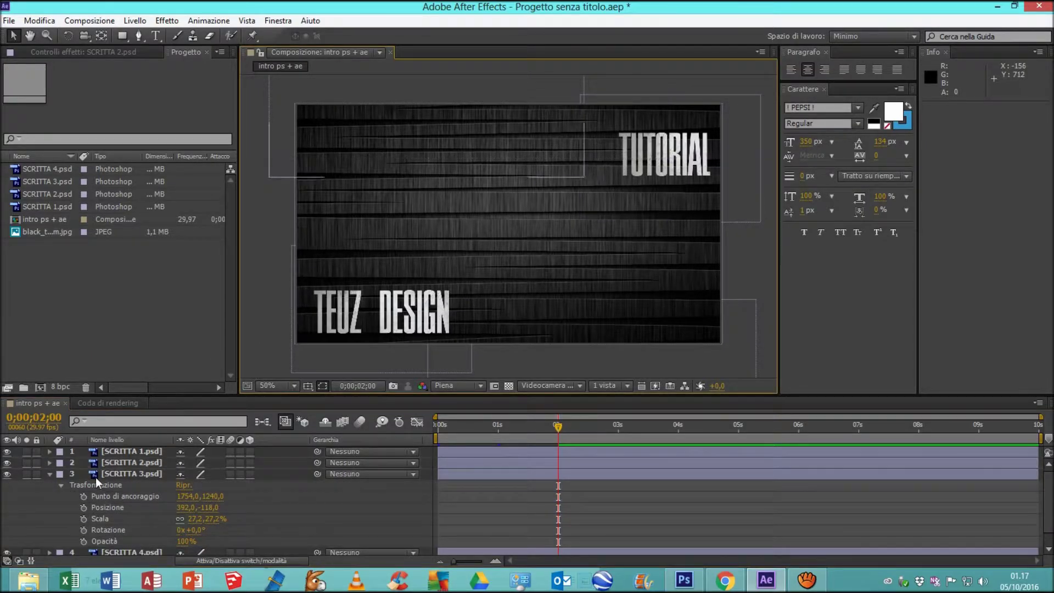
click(83, 507)
drag(619, 419, 619, 422)
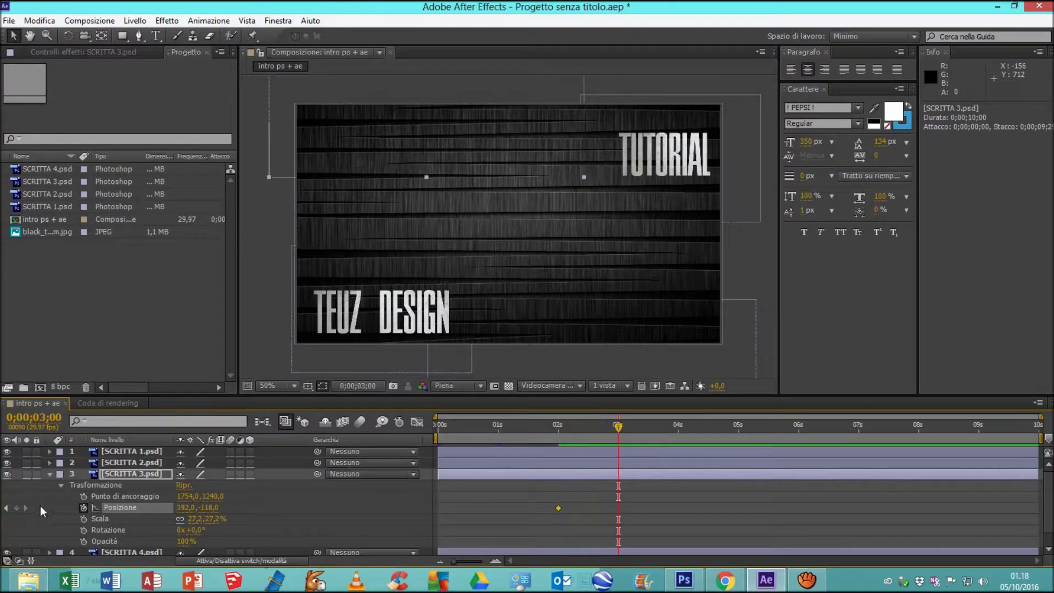
drag(413, 174, 415, 258)
key(F9)
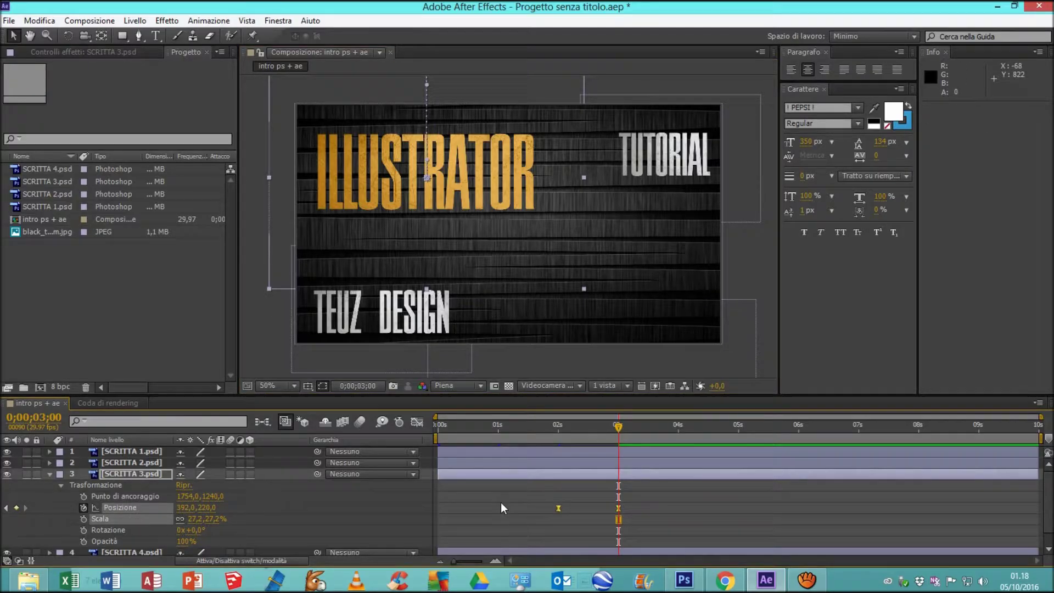
click(559, 429)
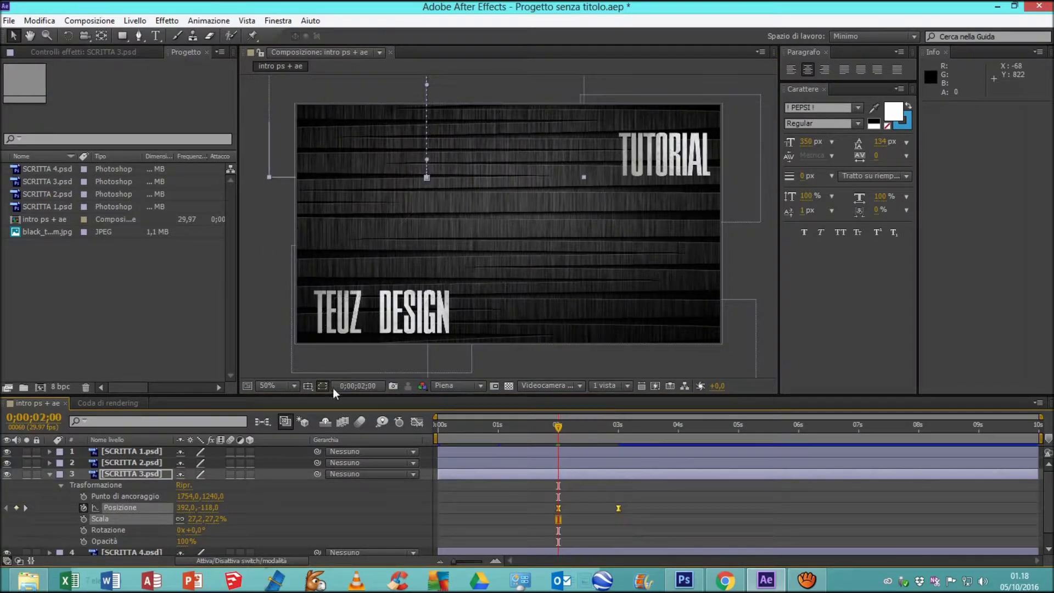
- Keyframe PHOTOSHOP rising into the lower right from 2 s to 3 s, with Easy Ease
click(48, 474)
click(48, 486)
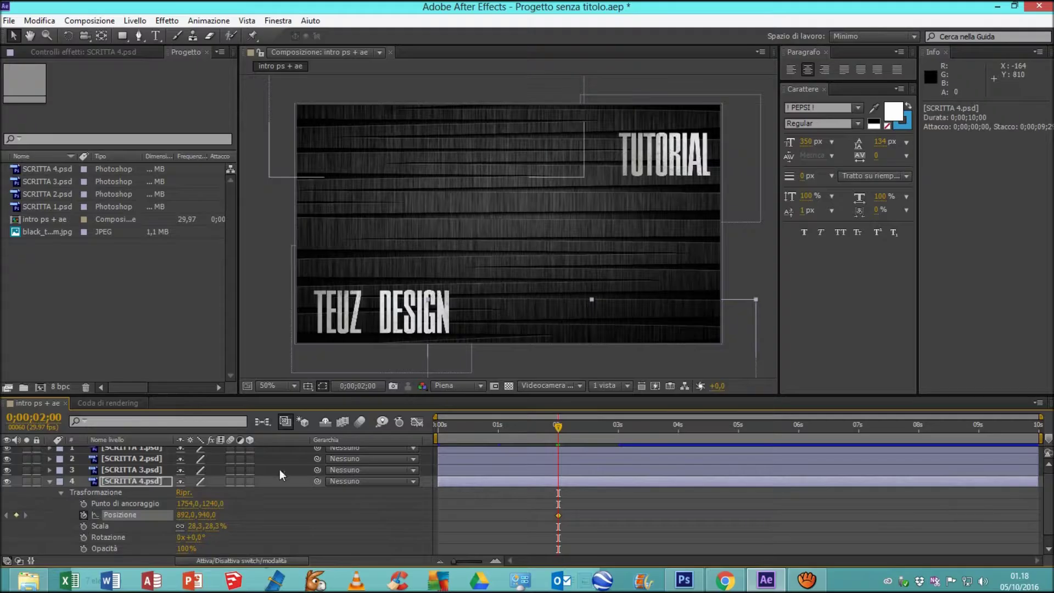
click(618, 427)
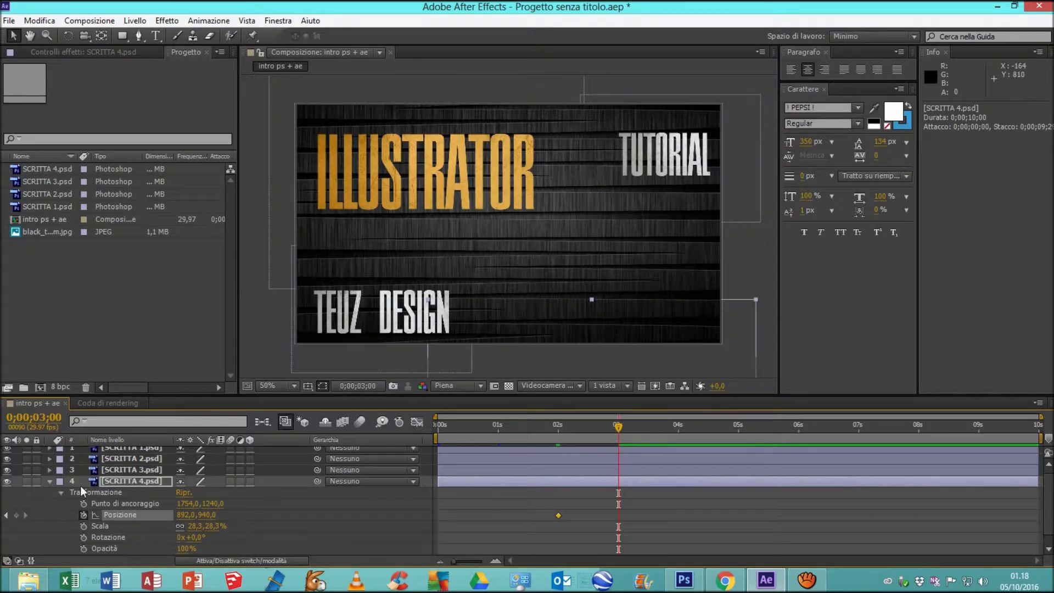
drag(584, 330, 578, 238)
drag(629, 508, 497, 529)
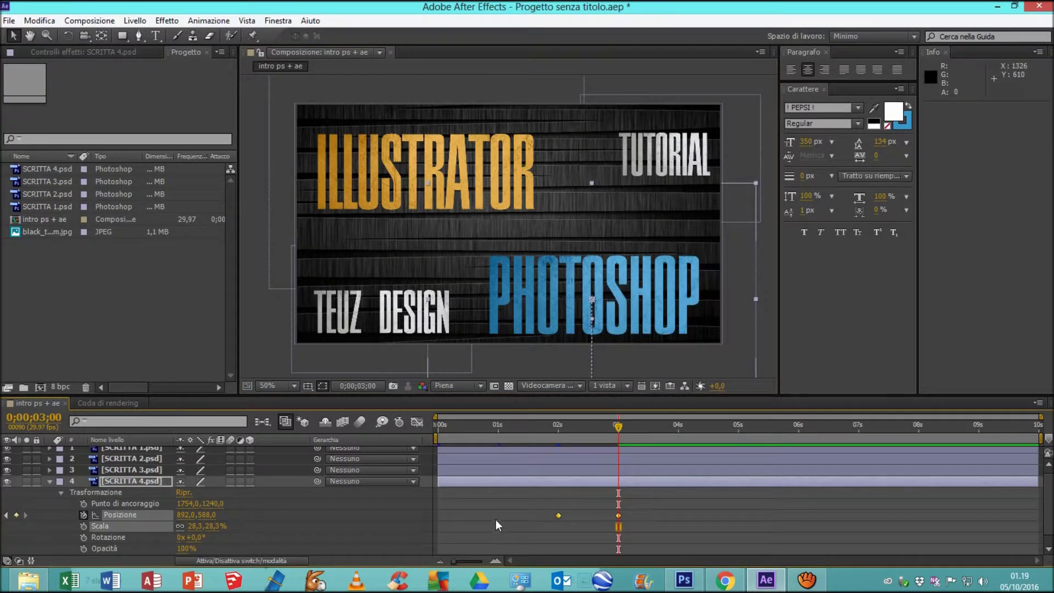
key(F9)
click(50, 481)
click(267, 320)
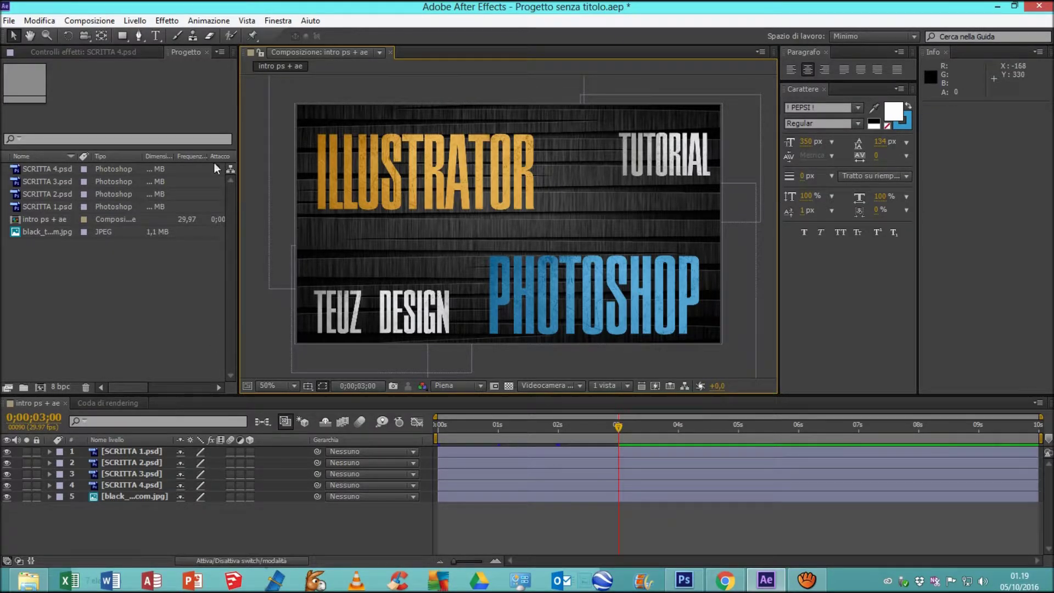
click(123, 36)
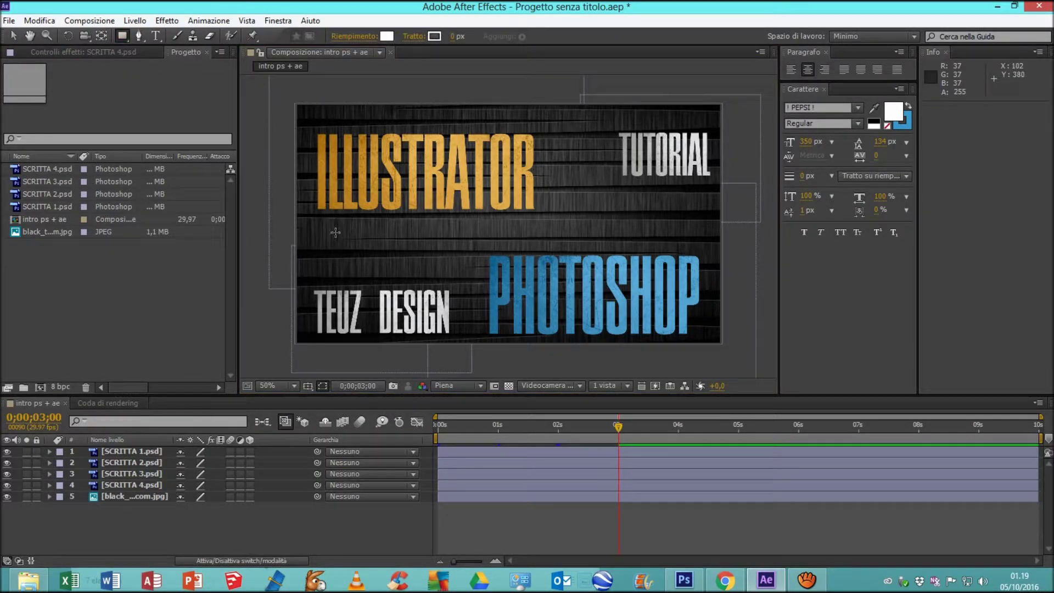
- Draw a rectangle below ILLUSTRATOR and stretch it wider to the right
drag(329, 232, 392, 239)
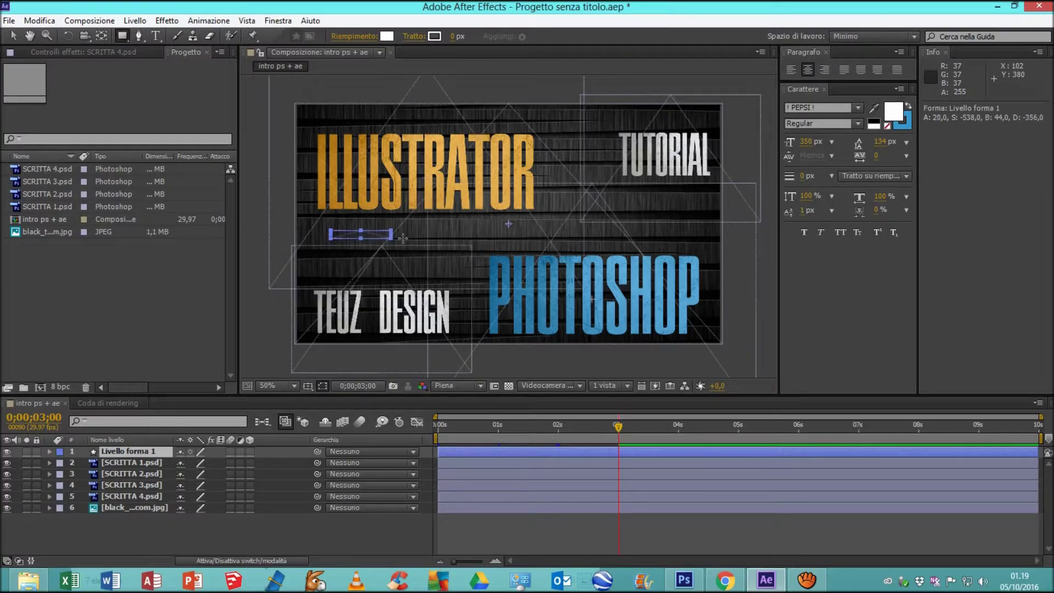
drag(421, 240, 427, 238)
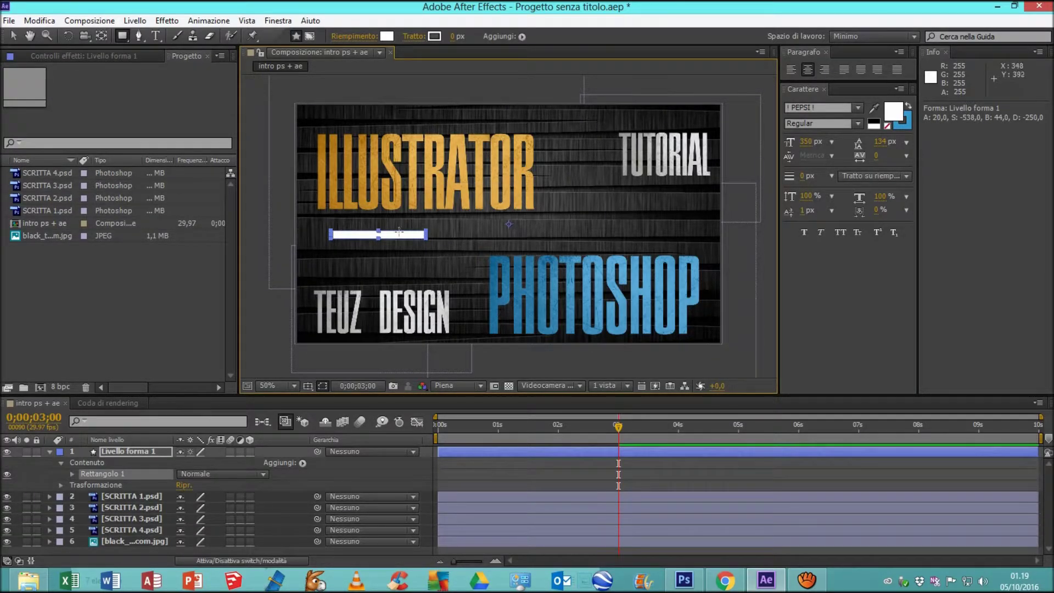
click(13, 36)
click(427, 234)
drag(429, 233, 507, 240)
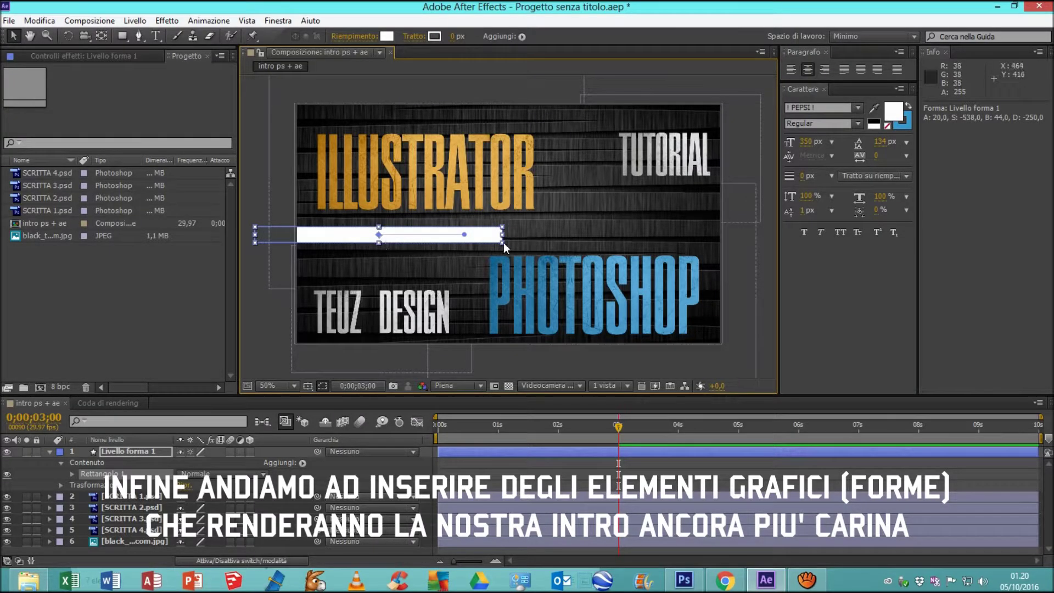
key(Return)
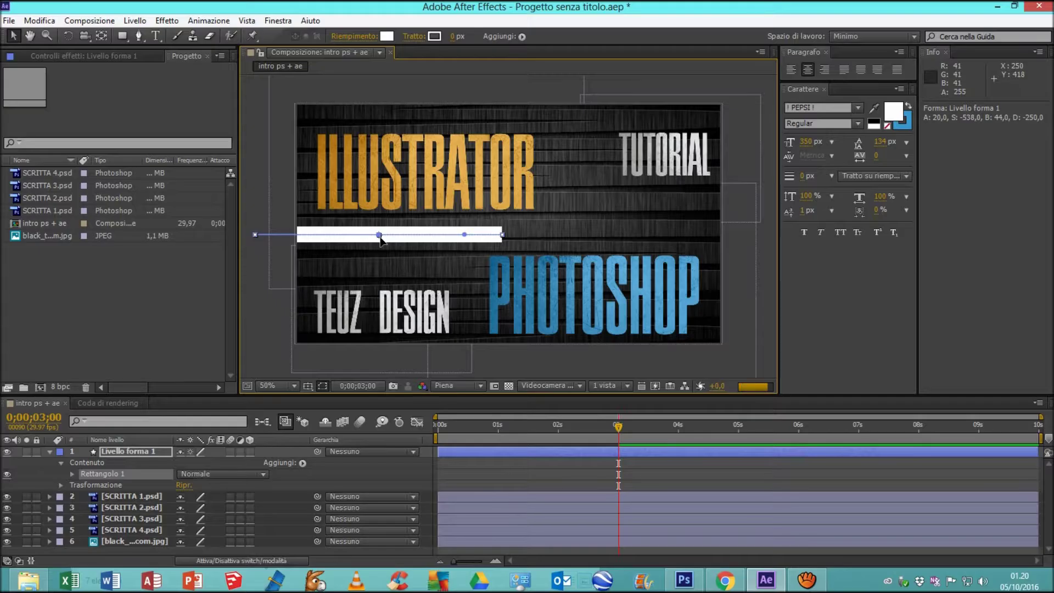
- Squash the rectangle into a thin white line and move it past the frame's right edge
double_click(379, 236)
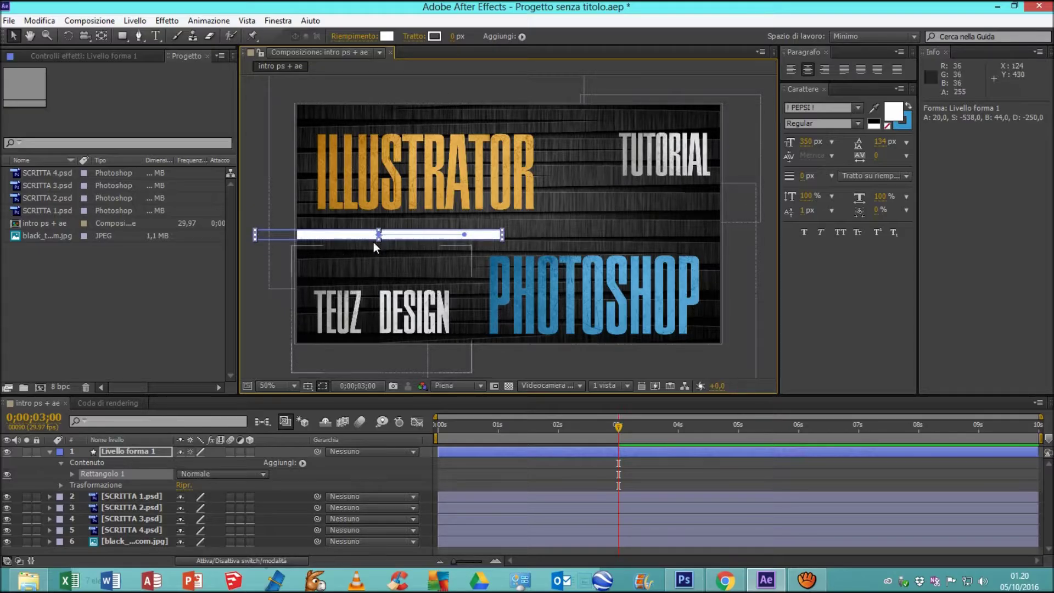
drag(378, 240, 351, 235)
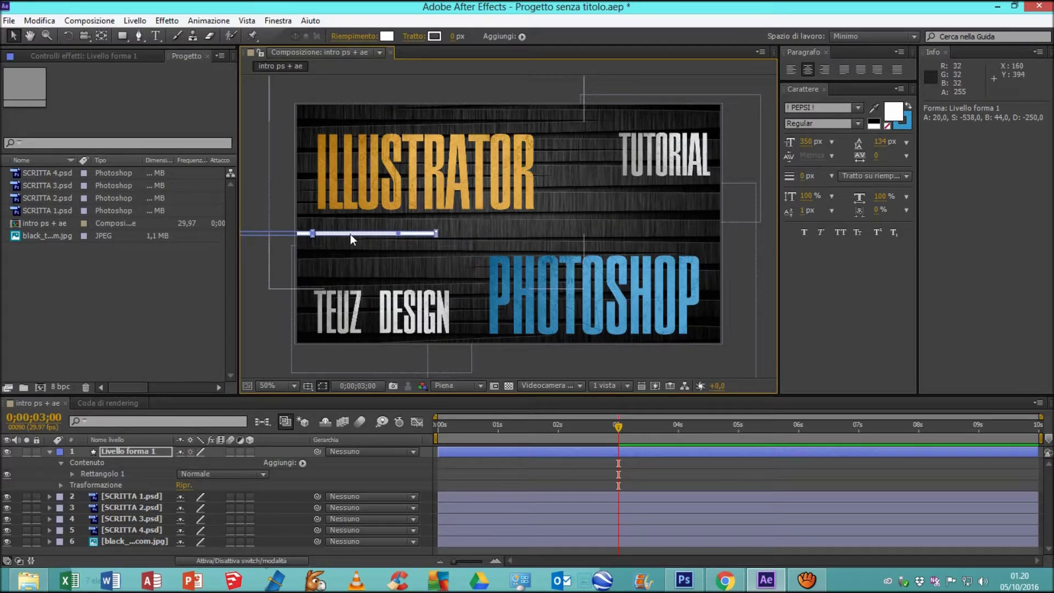
drag(353, 235, 393, 236)
drag(469, 235, 882, 231)
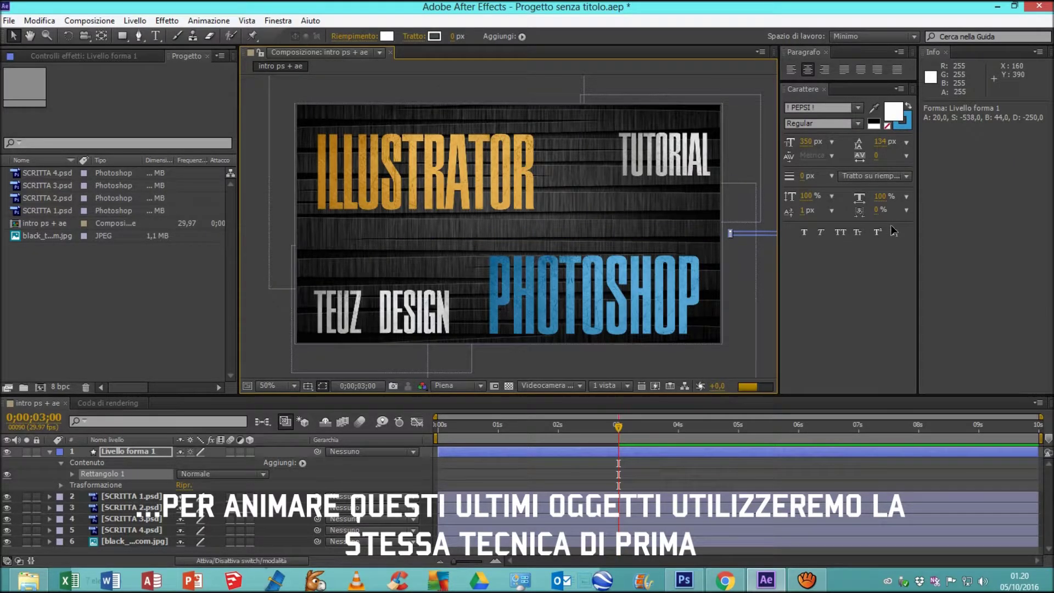
click(49, 452)
click(110, 451)
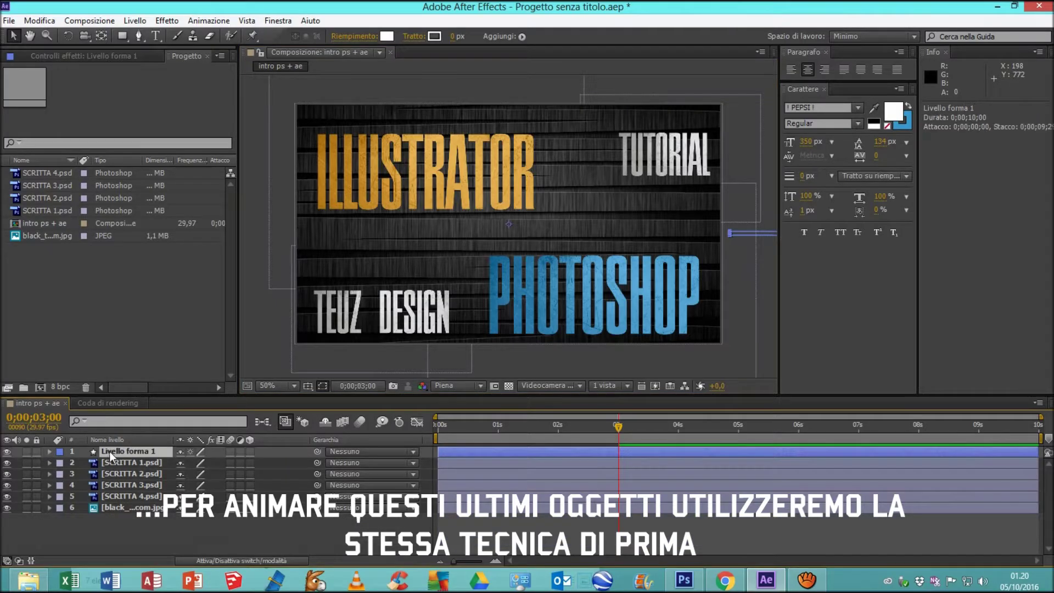
right_click(112, 453)
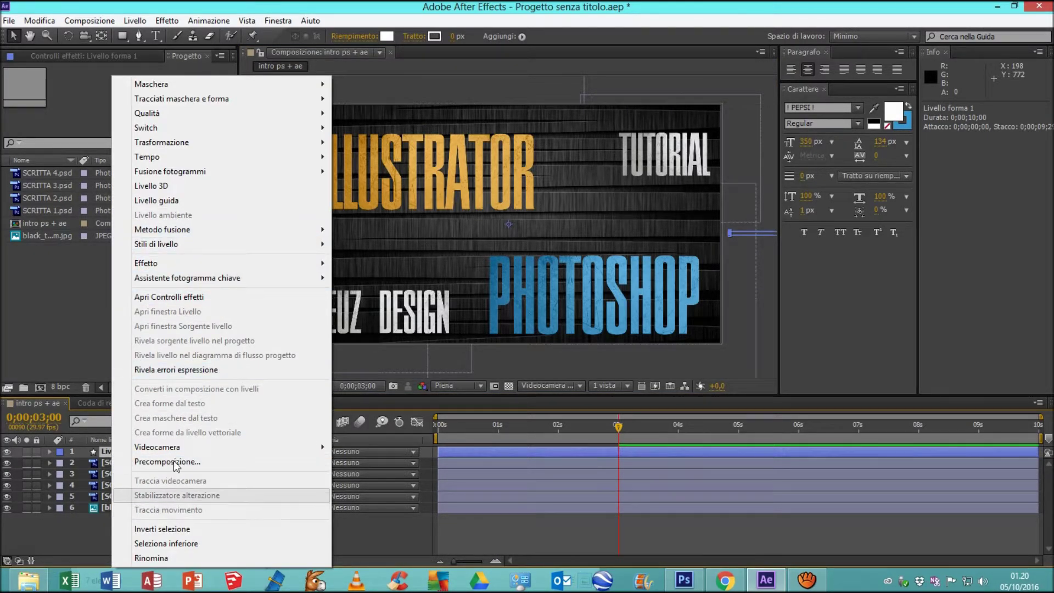
- Duplicate Livello forma 1 into Livello forma 2 and zoom the composition view out to 25%
click(64, 534)
click(114, 455)
key(ctrl+v)
click(123, 464)
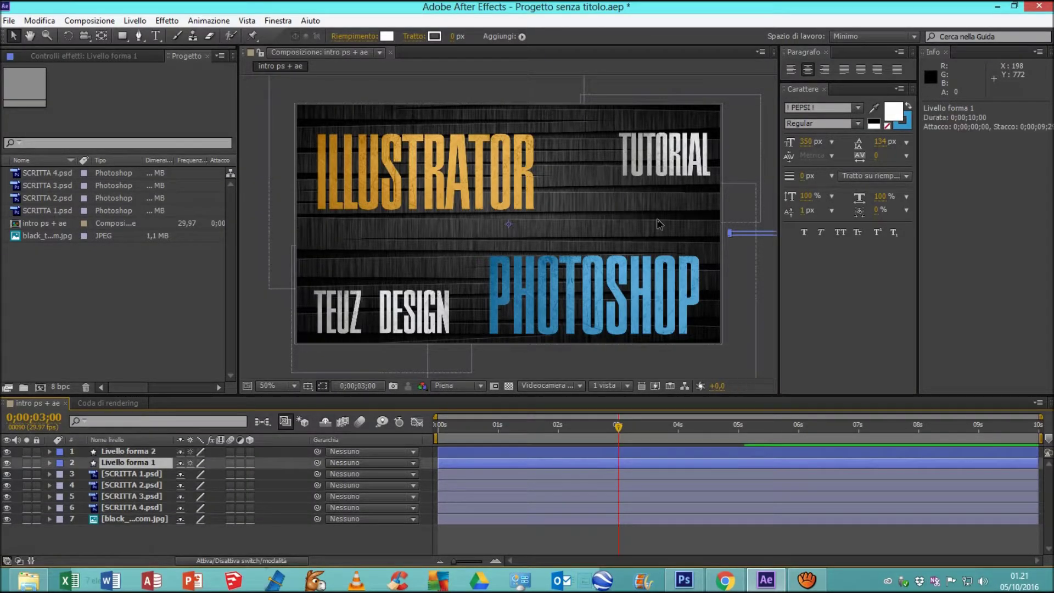
key(period)
click(739, 233)
key(super)
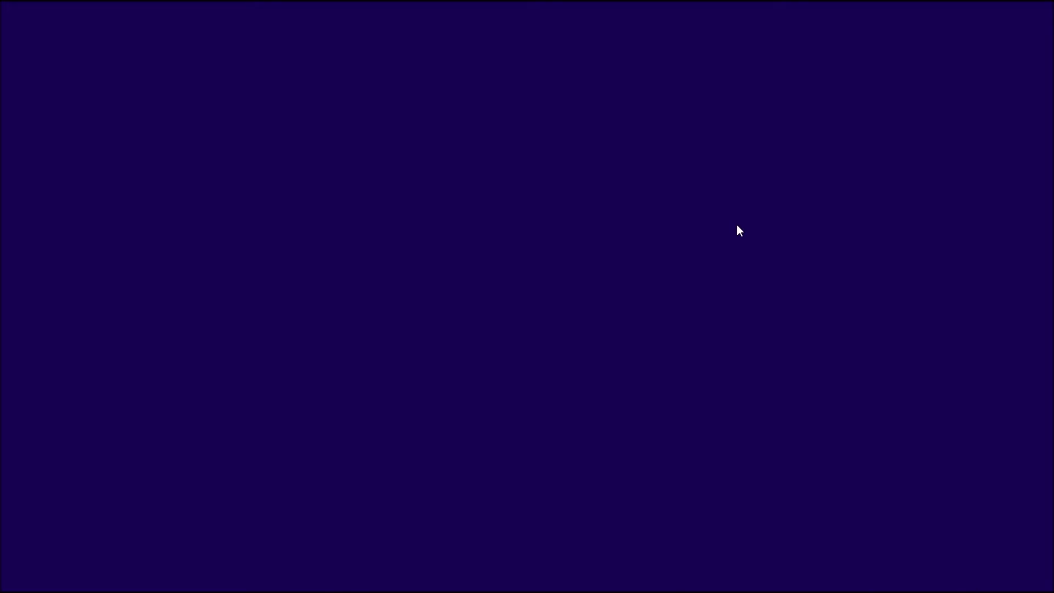
key(super)
key(comma)
key(comma)
click(696, 232)
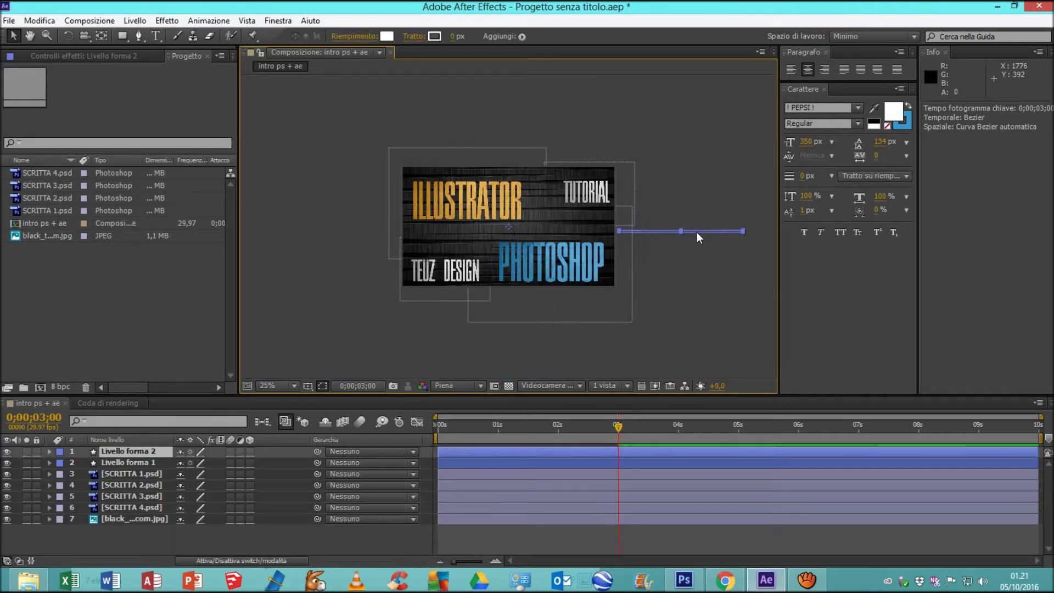
- Move the duplicate line, Livello forma 2, just off the frame's left edge
drag(674, 234, 368, 228)
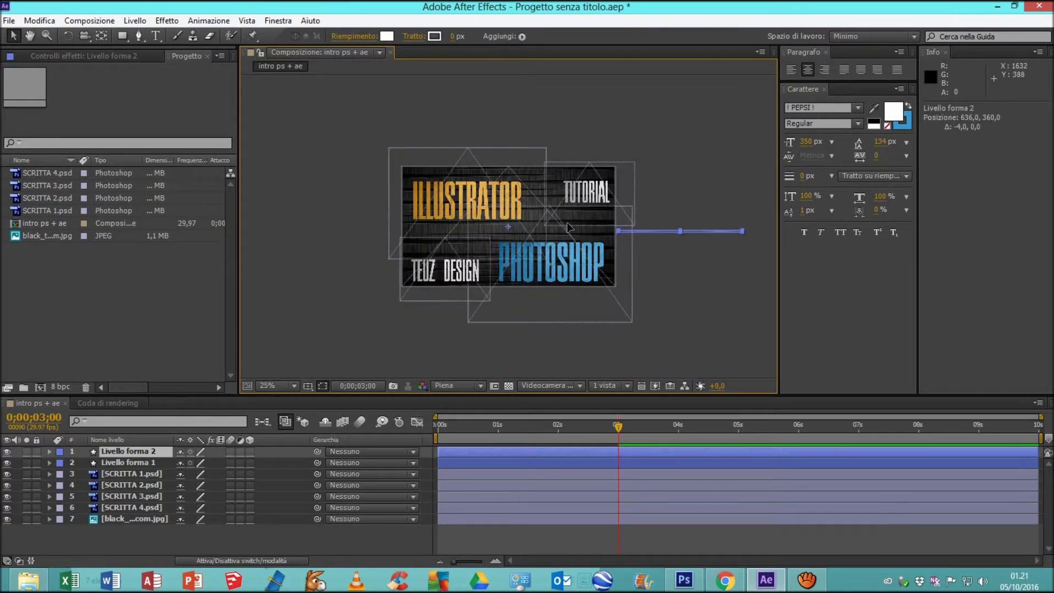
drag(368, 228, 321, 227)
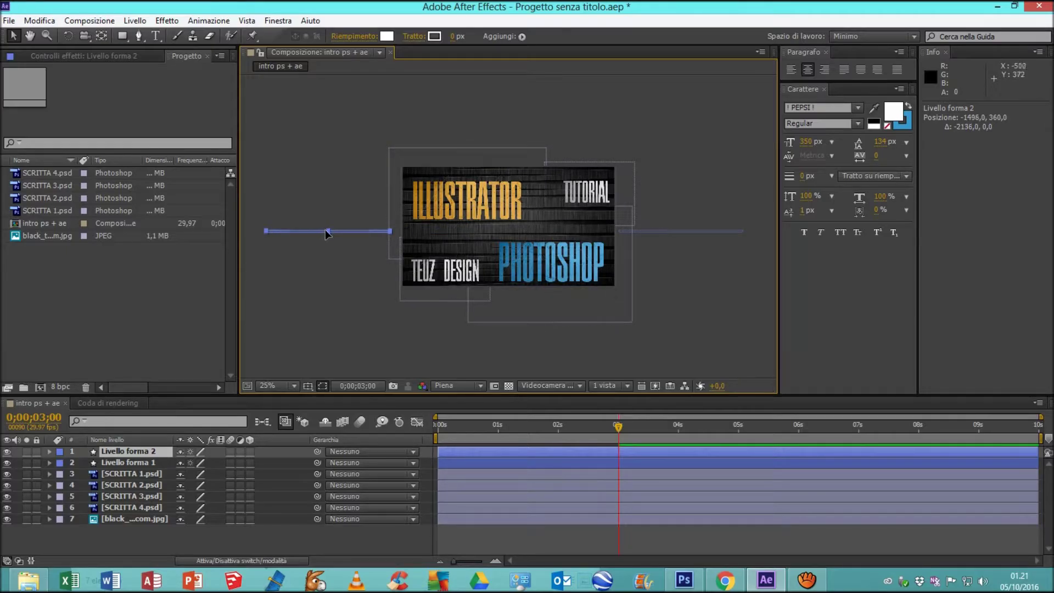
drag(321, 227, 329, 228)
- Select Livello forma 2 in the timeline and expand its properties
click(392, 308)
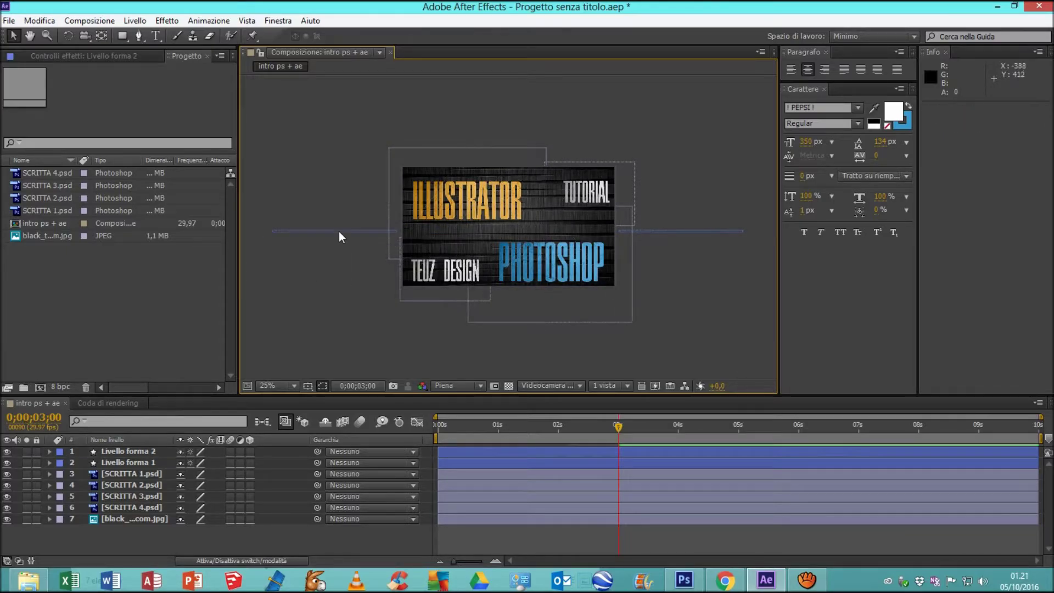
click(619, 454)
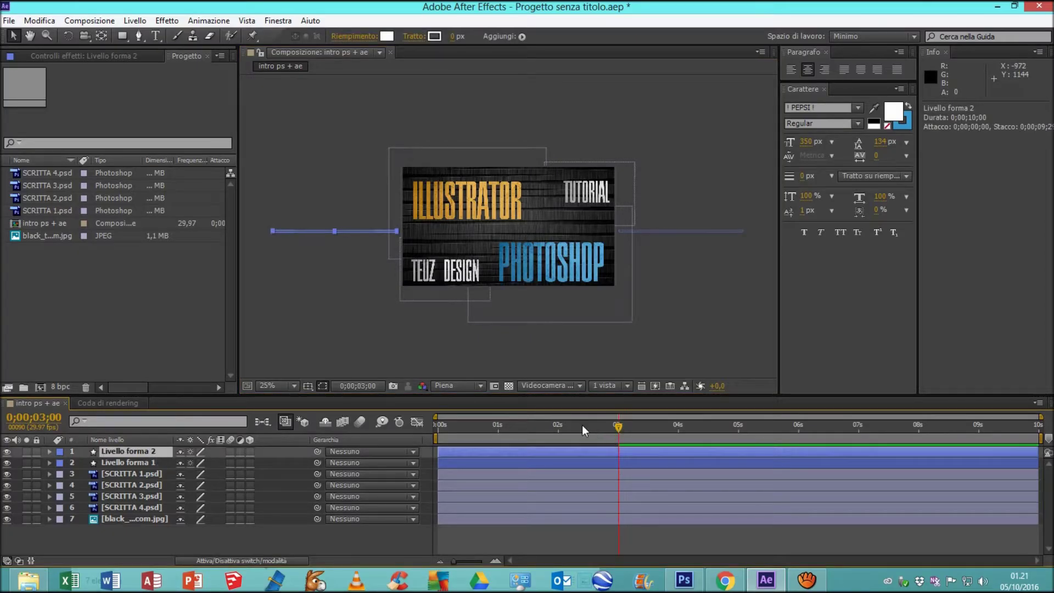
click(49, 452)
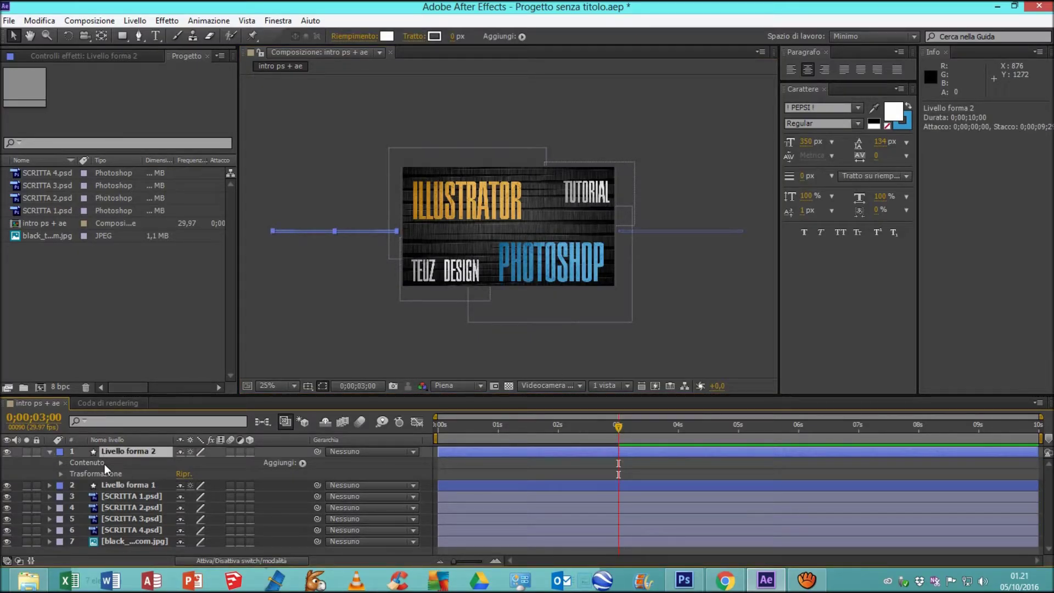
- Show rulers and place a vertical guide at the composition centre
click(237, 21)
click(250, 142)
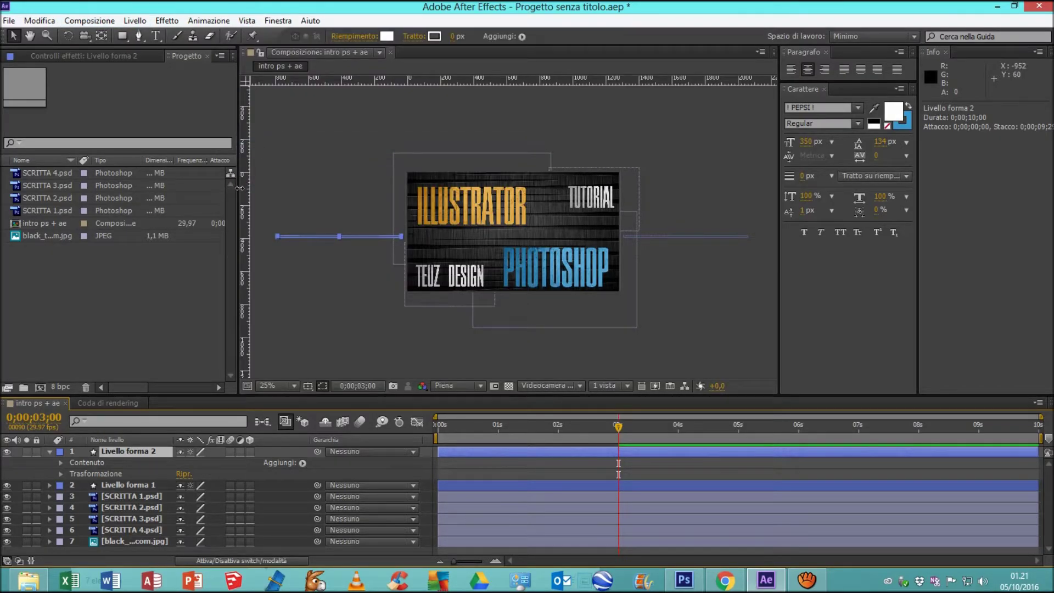
drag(241, 188, 514, 172)
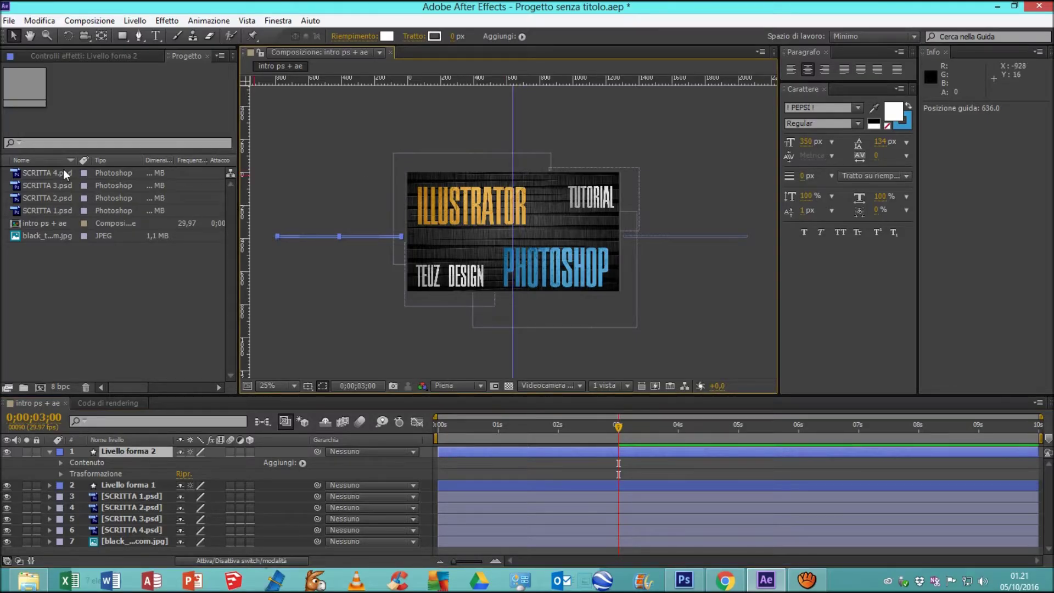
- Keyframe Livello forma 2's Position at 3 s, then move it to the centre guide at 4 s
click(61, 474)
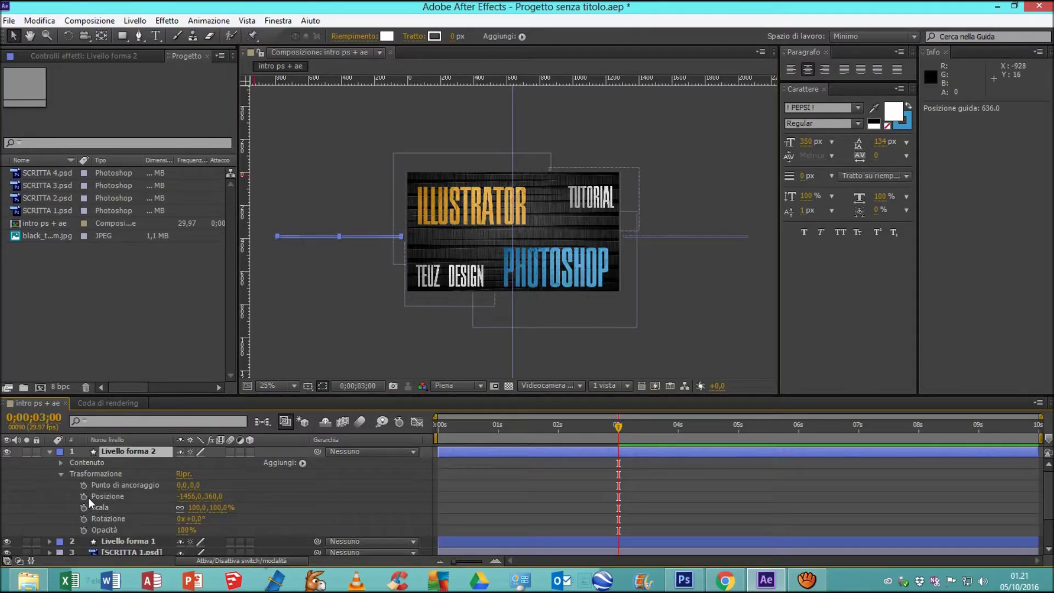
click(84, 496)
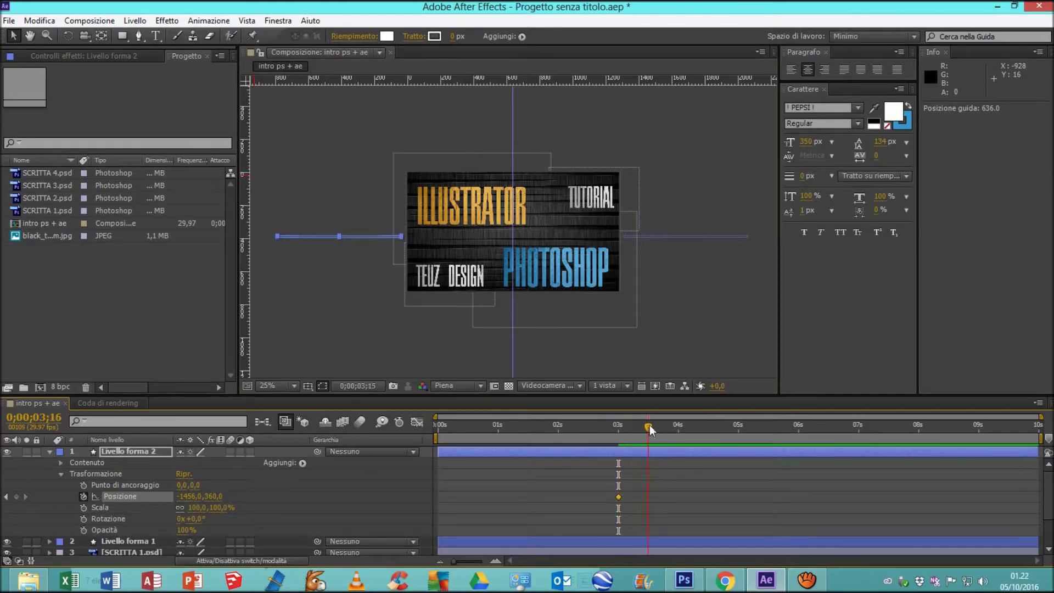
drag(345, 238, 464, 244)
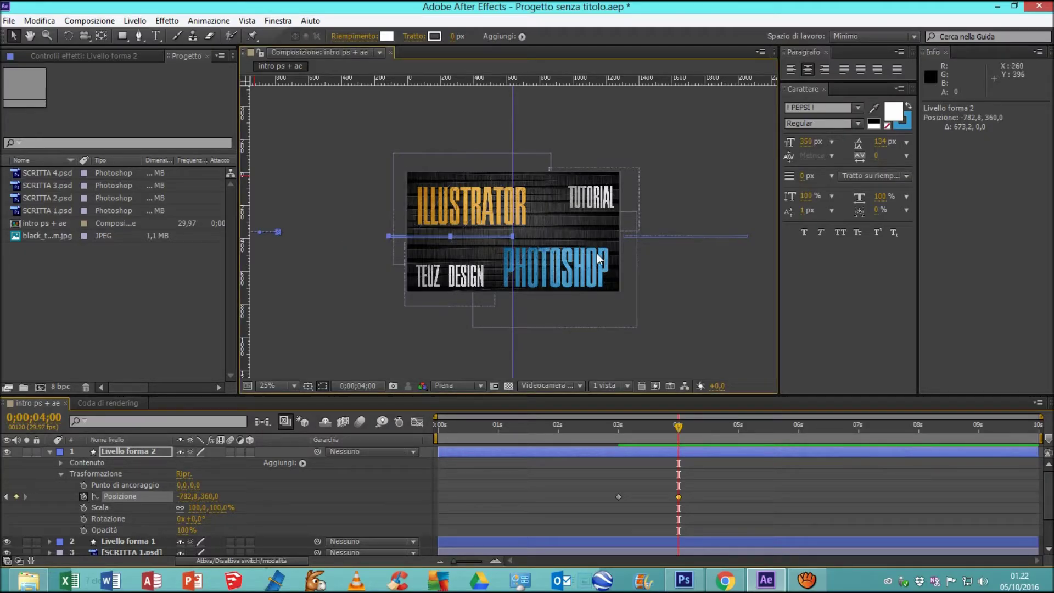
drag(720, 487, 608, 498)
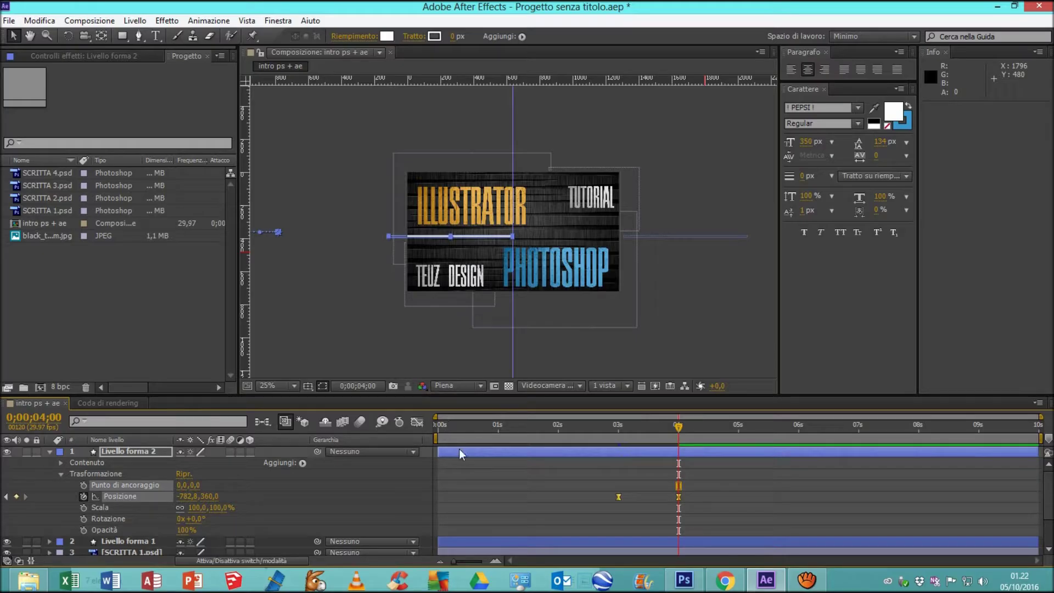
- Select the right-hand line and collapse Livello forma 2's properties
click(471, 325)
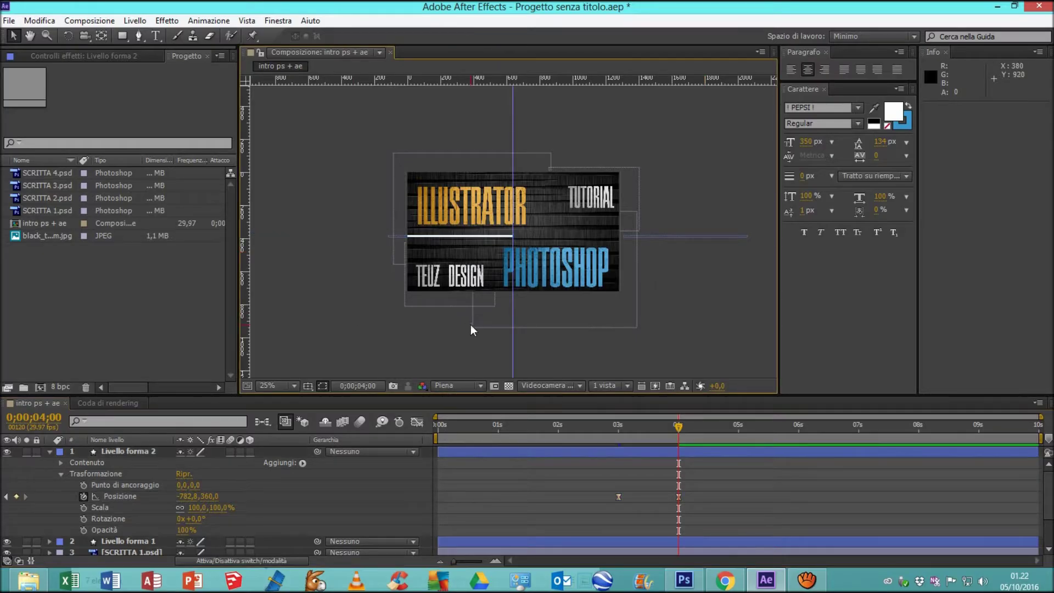
click(644, 236)
click(49, 452)
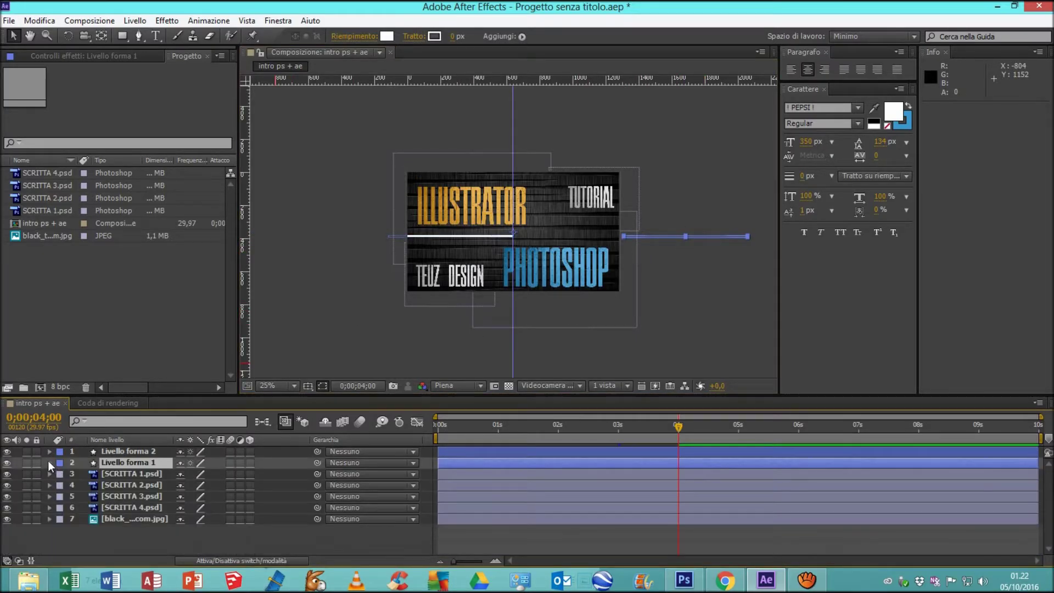
- Set a Position keyframe on Livello forma 1's Transform at 3 seconds
click(50, 463)
click(61, 497)
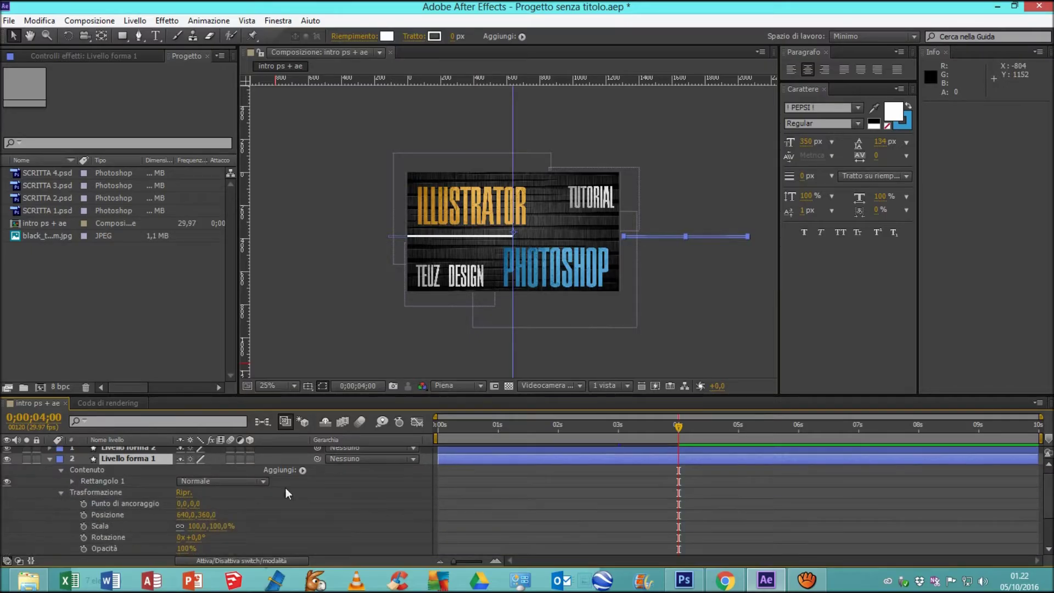
click(630, 433)
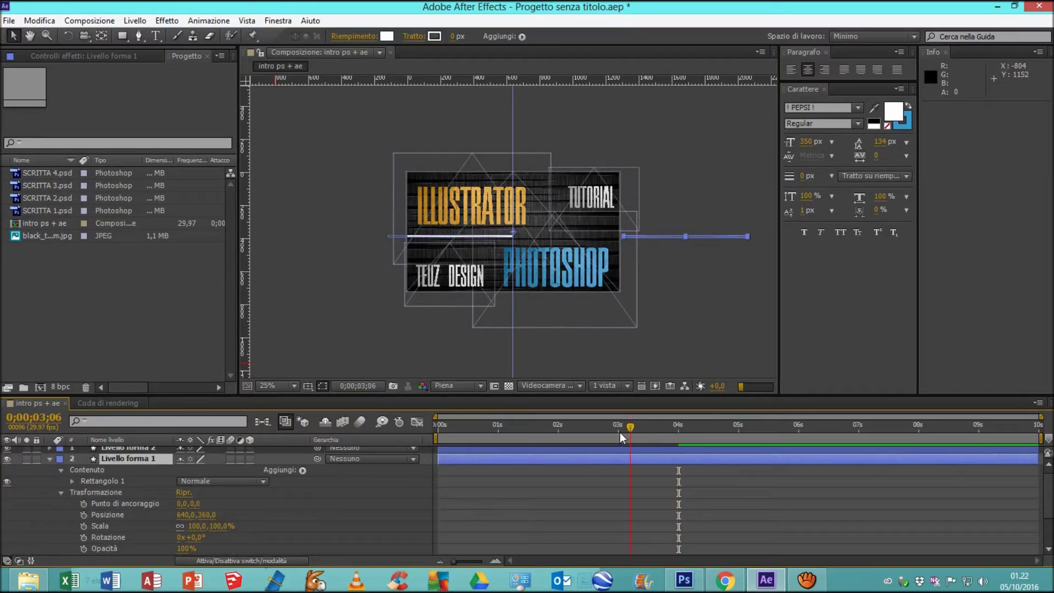
click(618, 433)
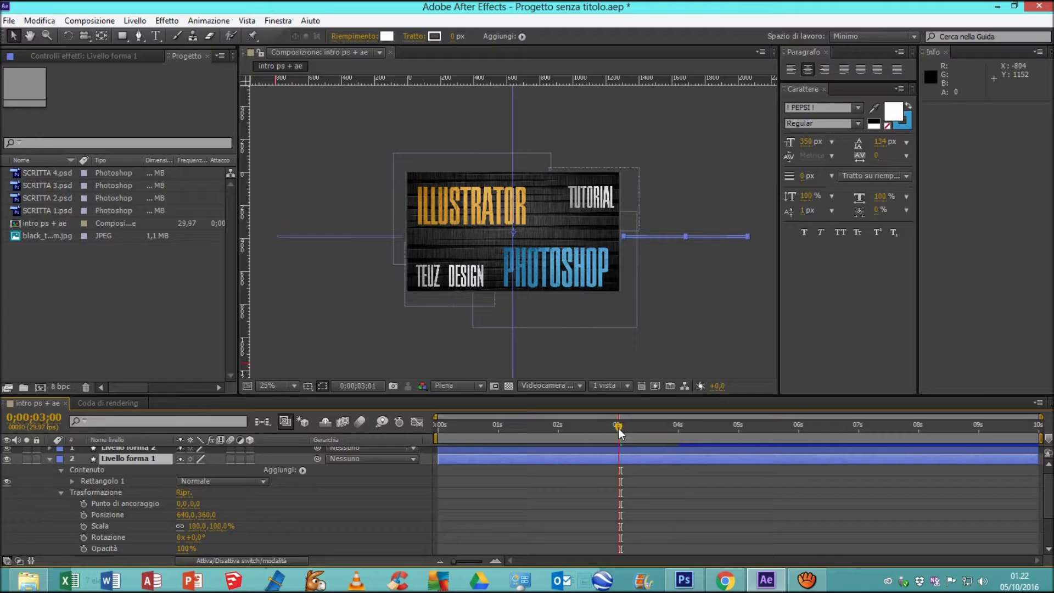
click(83, 516)
- At 4 s, slide the right line left to meet the left one and check the result
drag(614, 426, 679, 433)
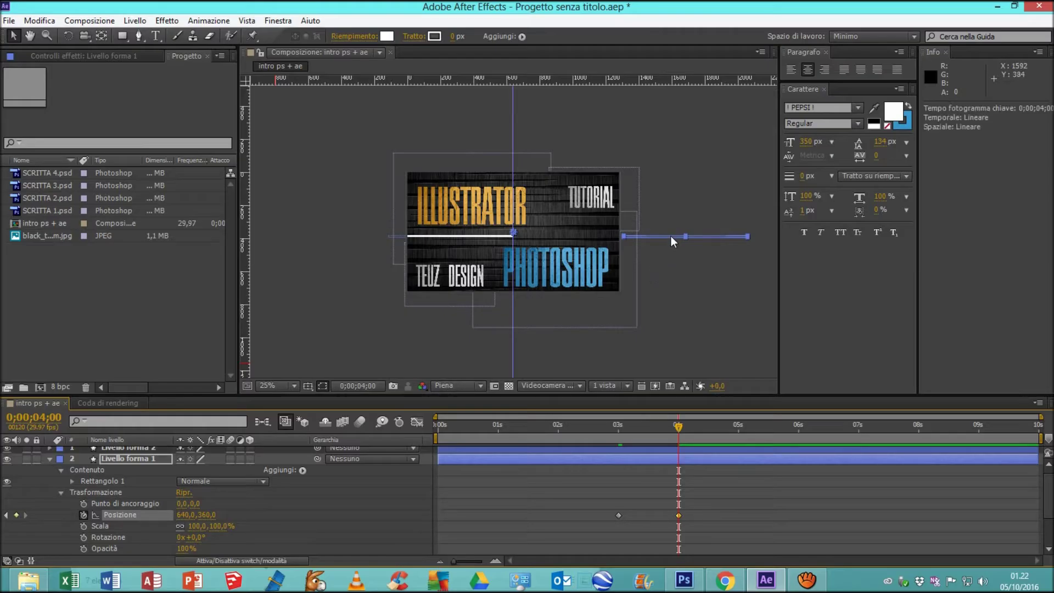
drag(671, 237, 563, 241)
click(680, 252)
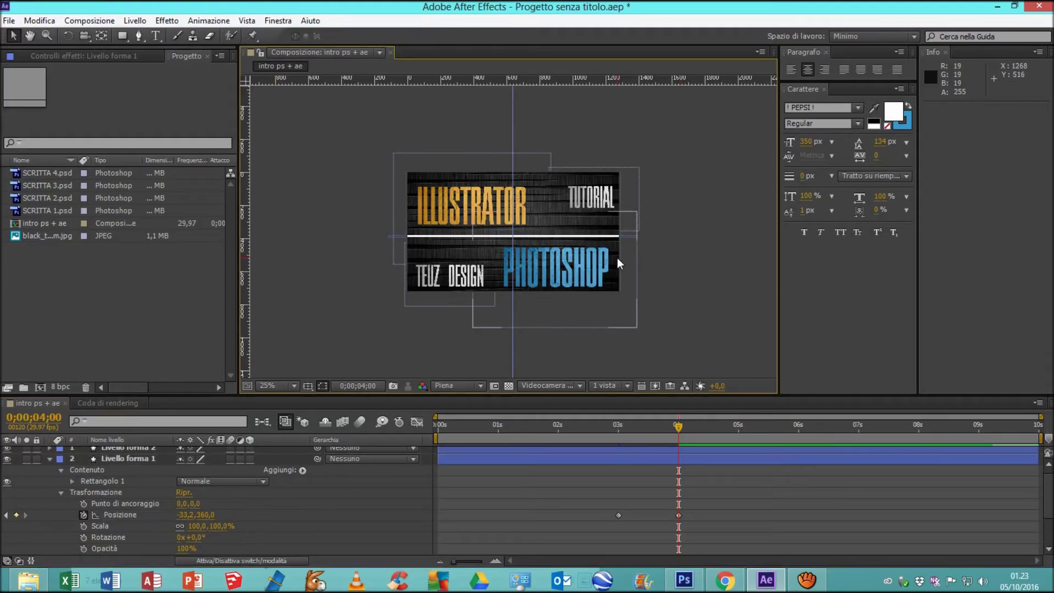
scroll(516, 254, up, 5)
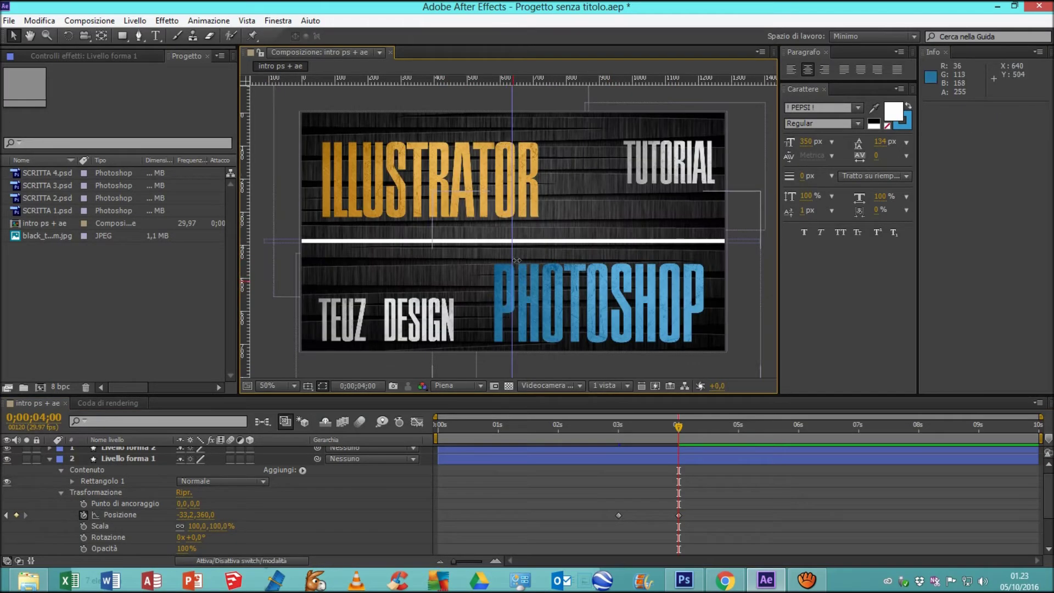
click(539, 266)
scroll(421, 261, down, 6)
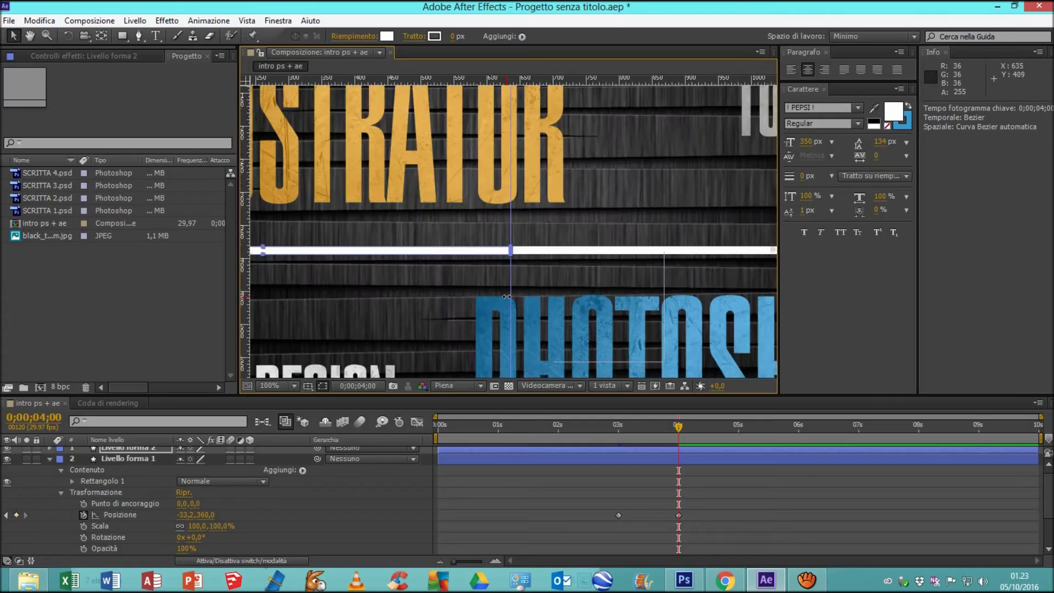
click(358, 256)
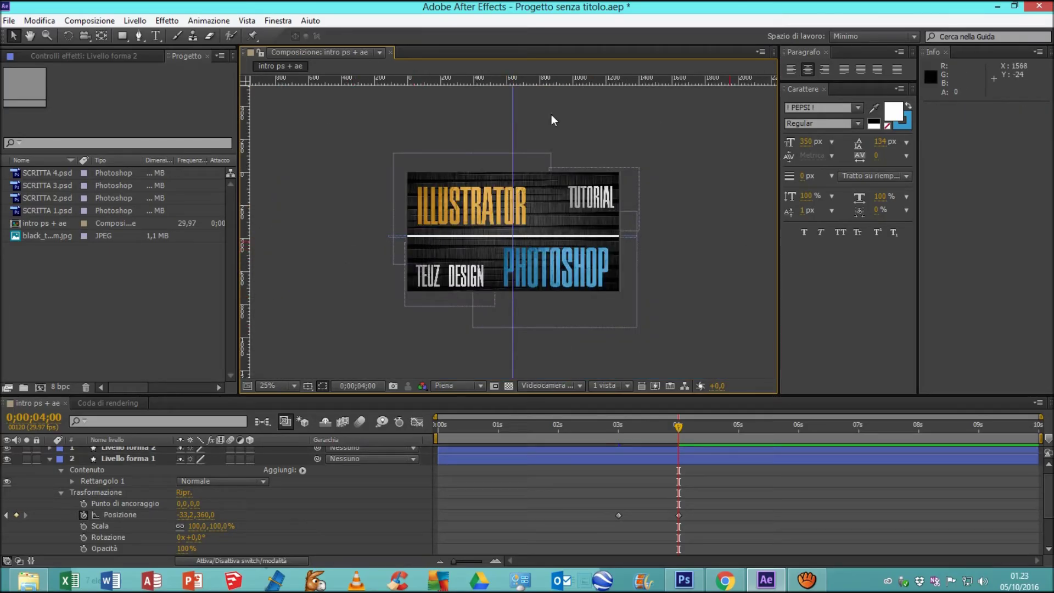
scroll(486, 266, up, 2)
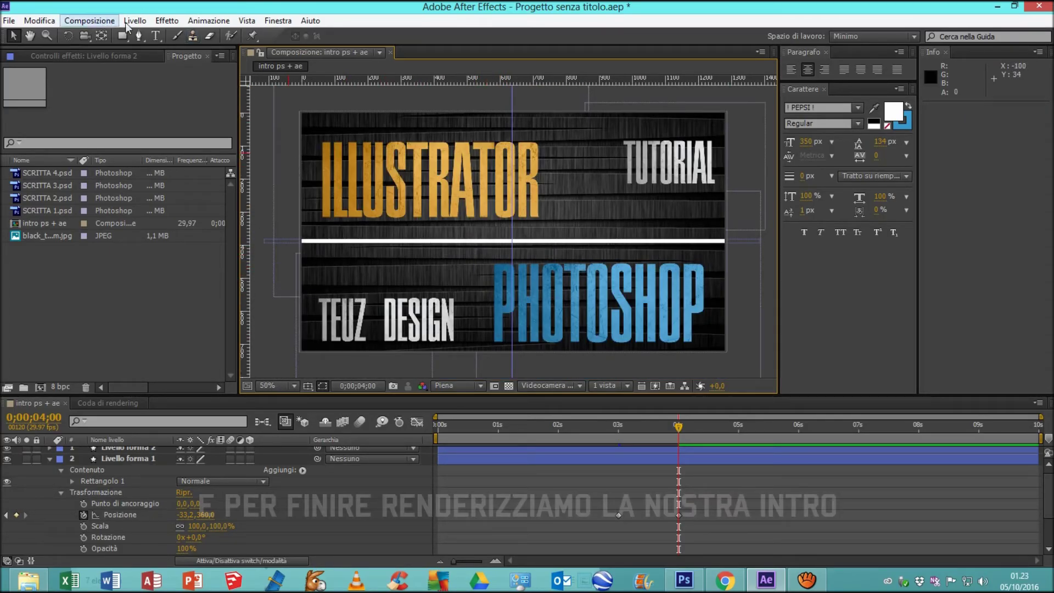
- Add intro ps + ae to the Render Queue via Composizione and review the Output in choices
click(94, 22)
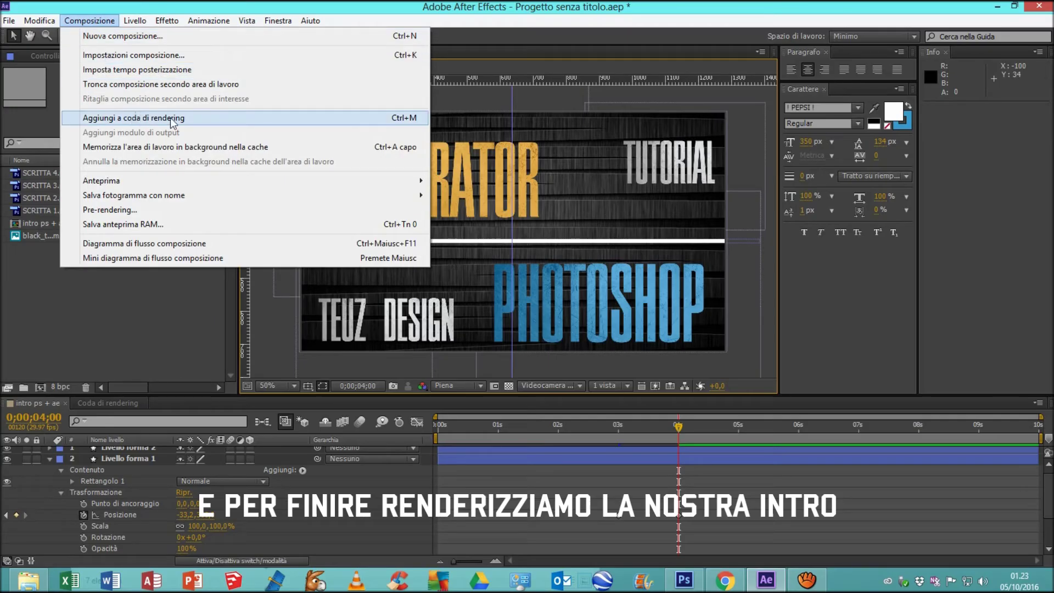
click(171, 118)
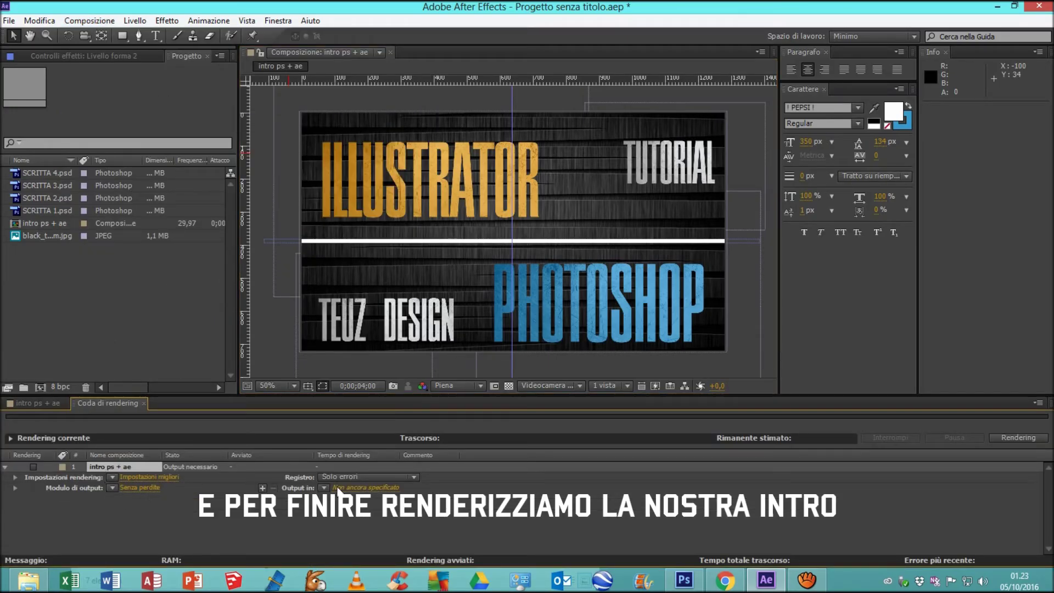
click(324, 488)
click(352, 497)
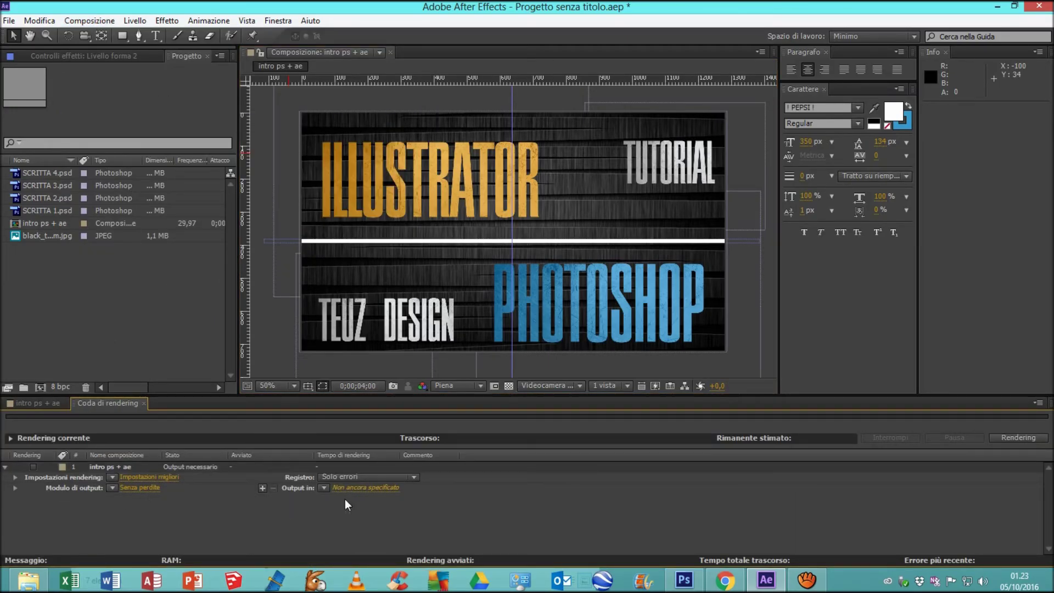